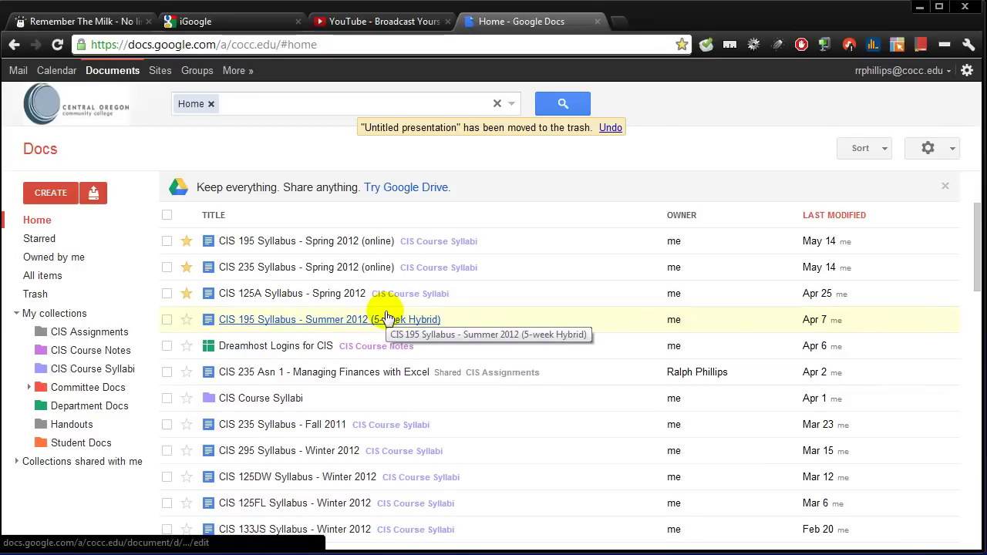
Step: Create a new presentation and choose the Friendly theme for it
click(54, 196)
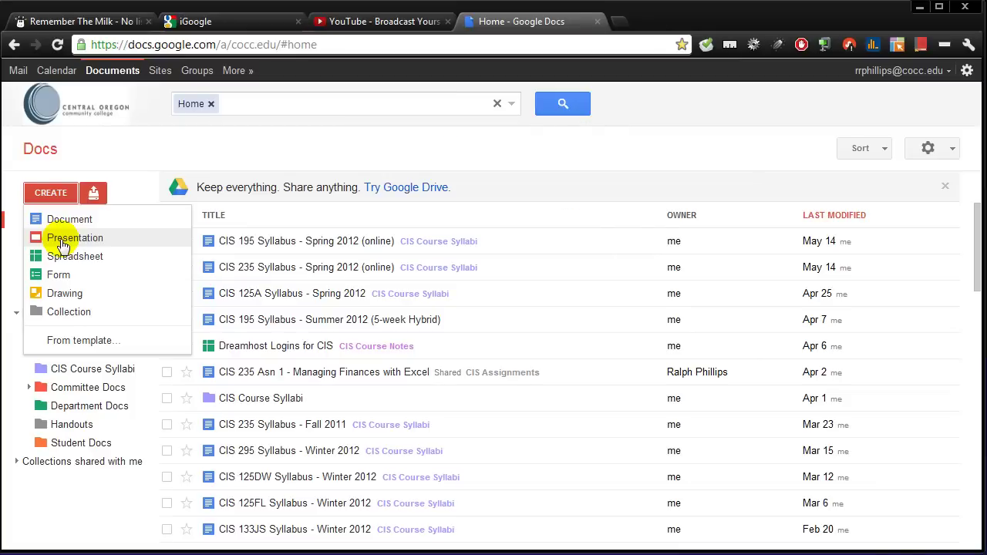
click(61, 243)
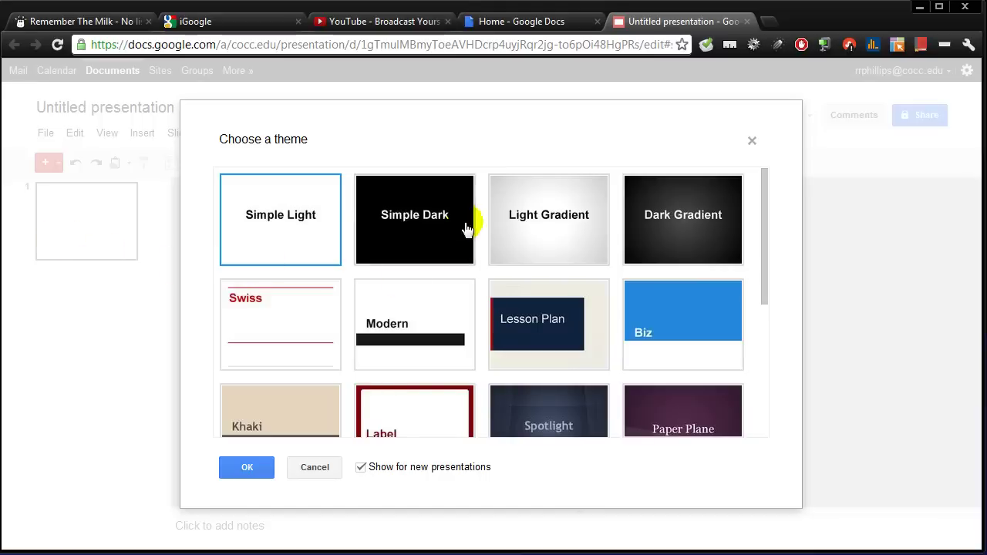
mouse_move(765, 208)
mouse_down()
mouse_move(761, 346)
mouse_move(776, 282)
mouse_move(769, 346)
mouse_up()
click(553, 384)
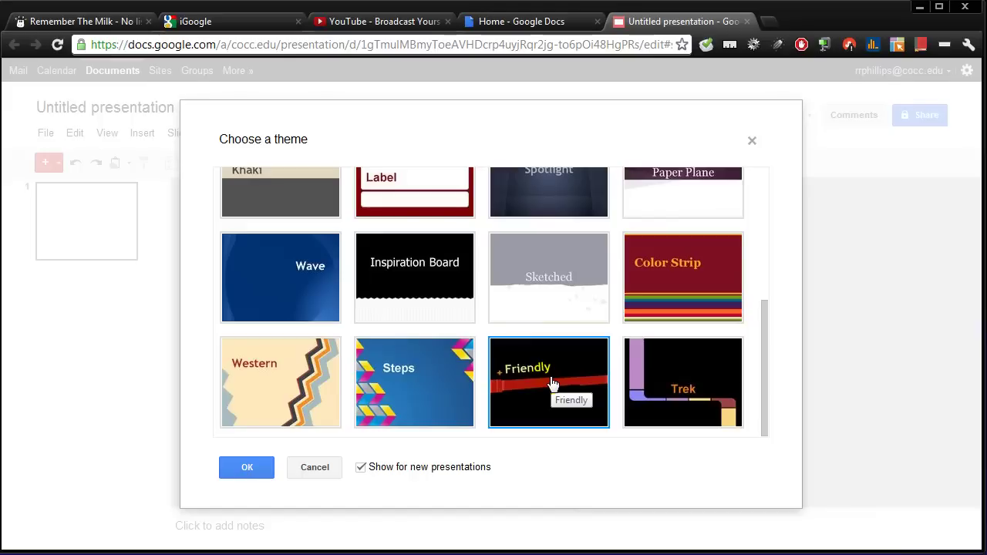
click(261, 470)
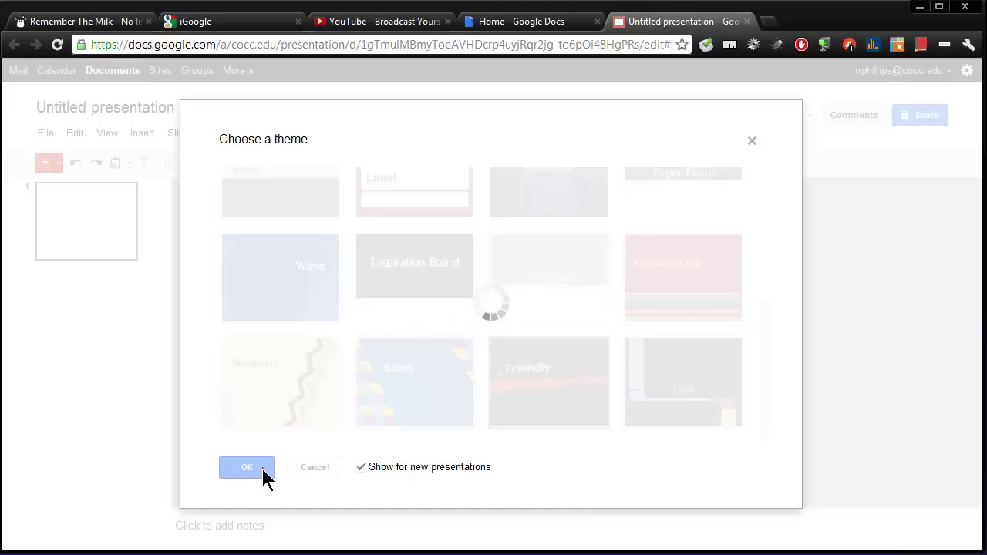
Step: Add a Word Art title reading 'Presentation Title' to the title slide
click(262, 472)
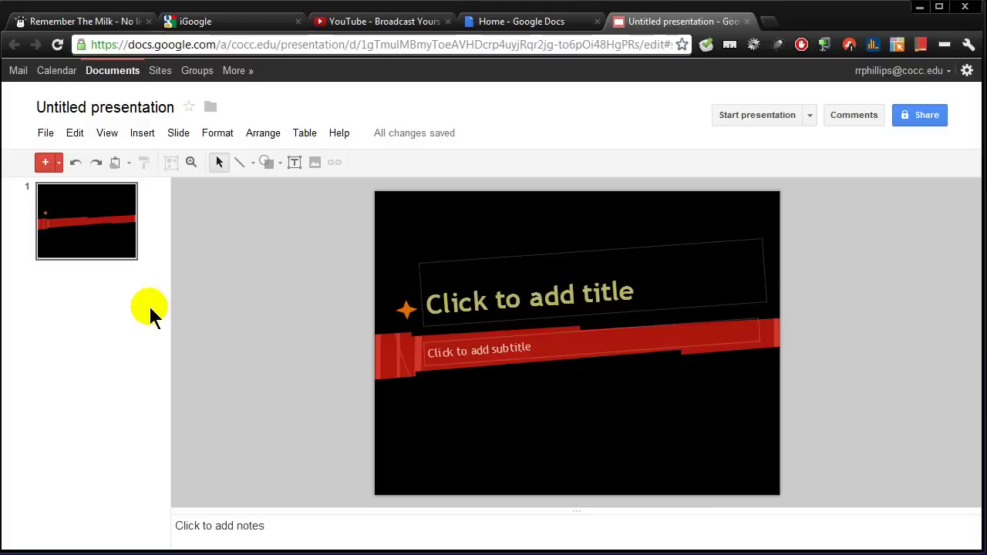
click(46, 136)
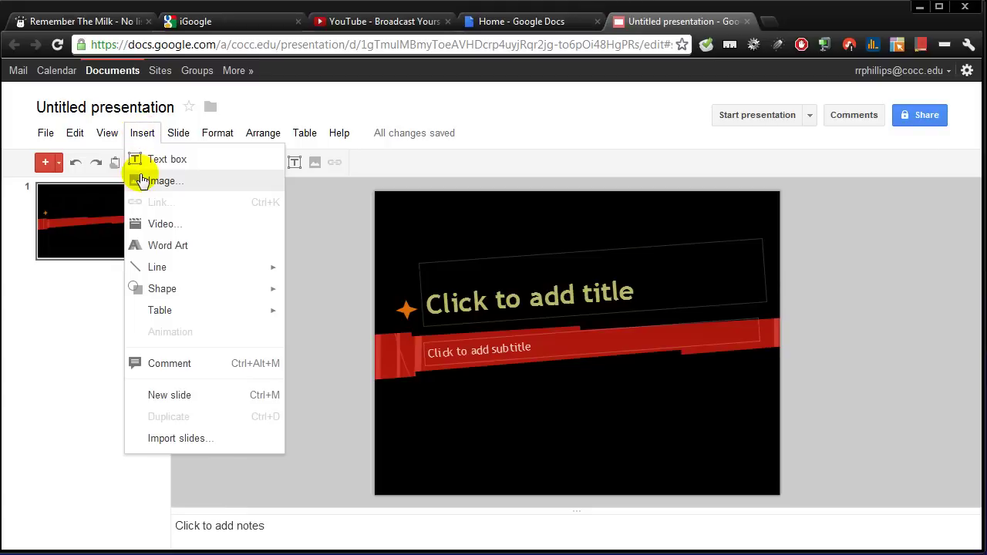
click(173, 253)
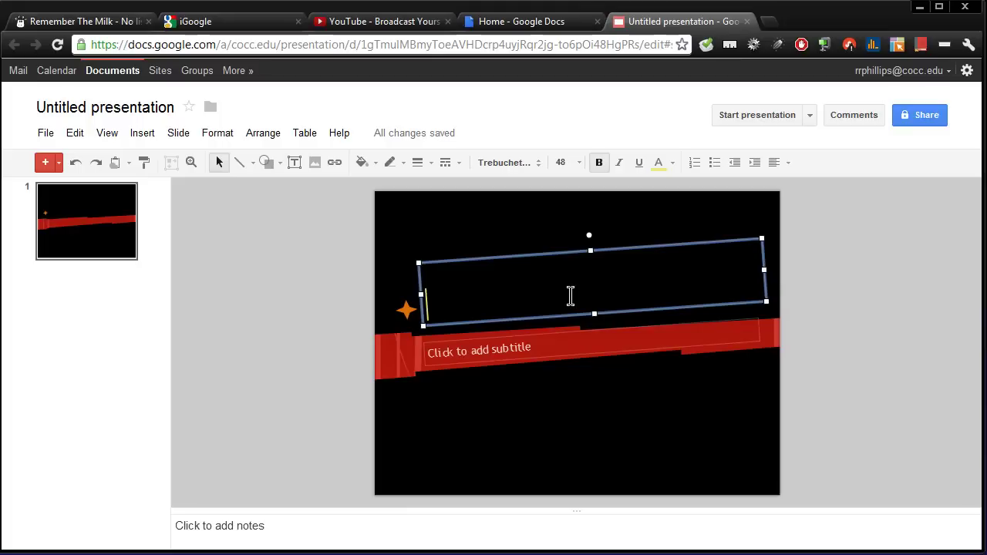
text(Presenta)
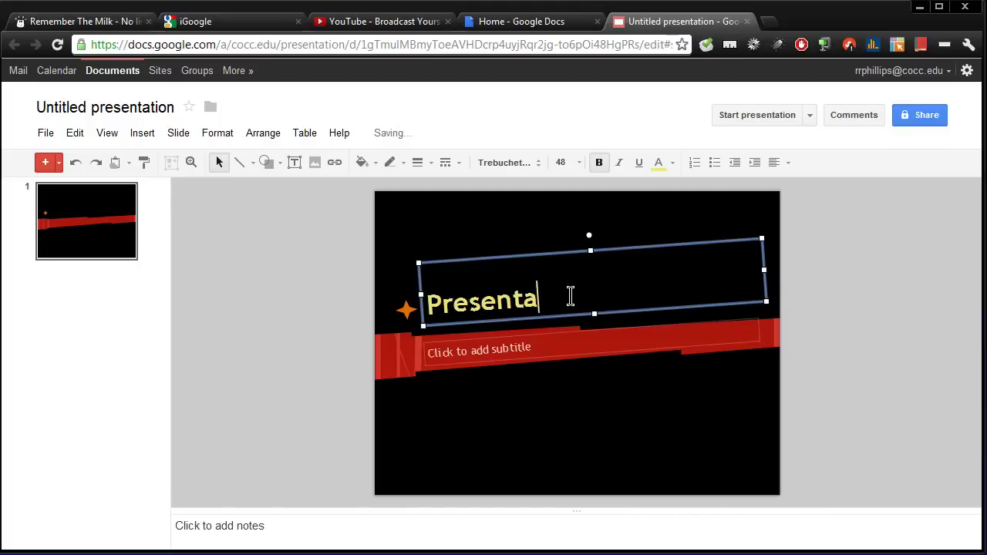
text(tion Title)
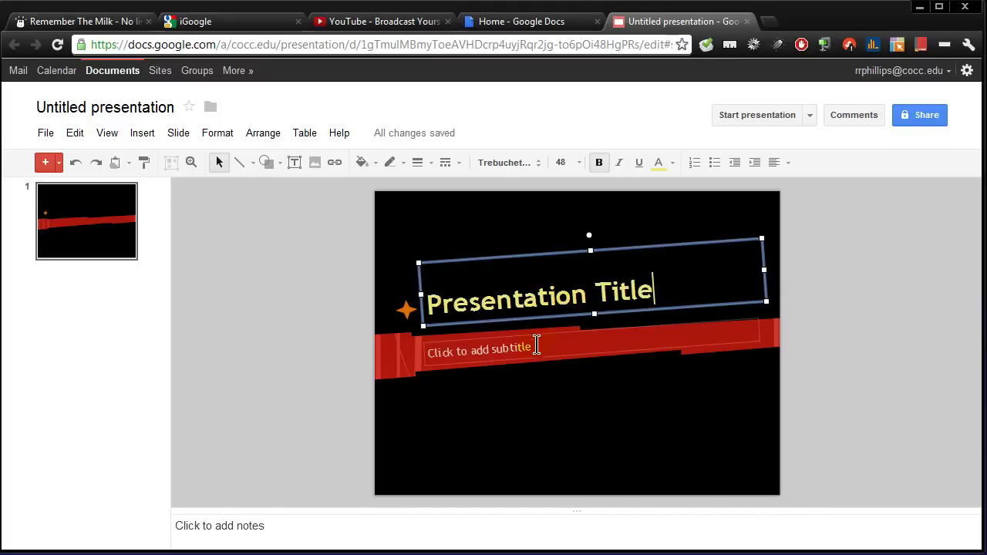
Step: Fill the subtitle placeholder with a 'by' byline giving the author's name
click(545, 346)
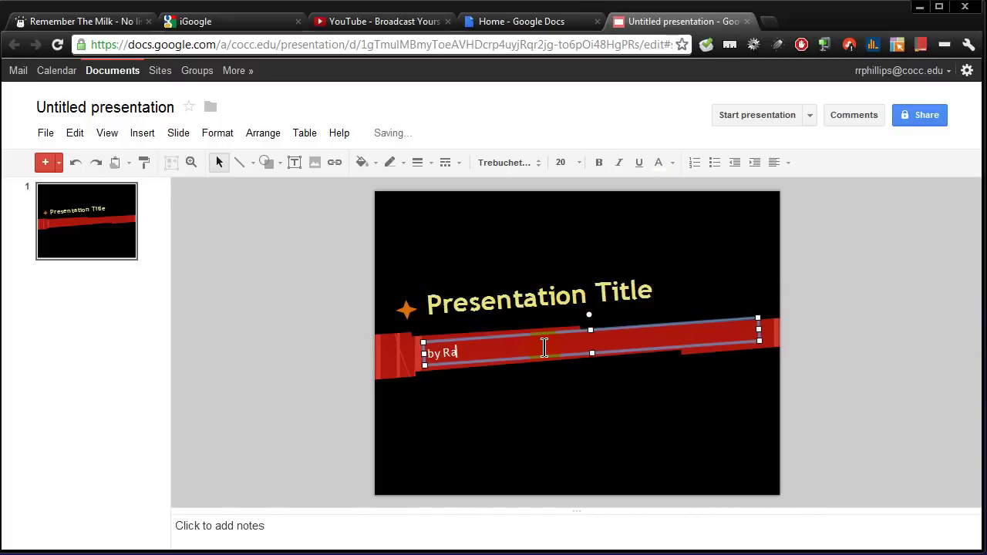
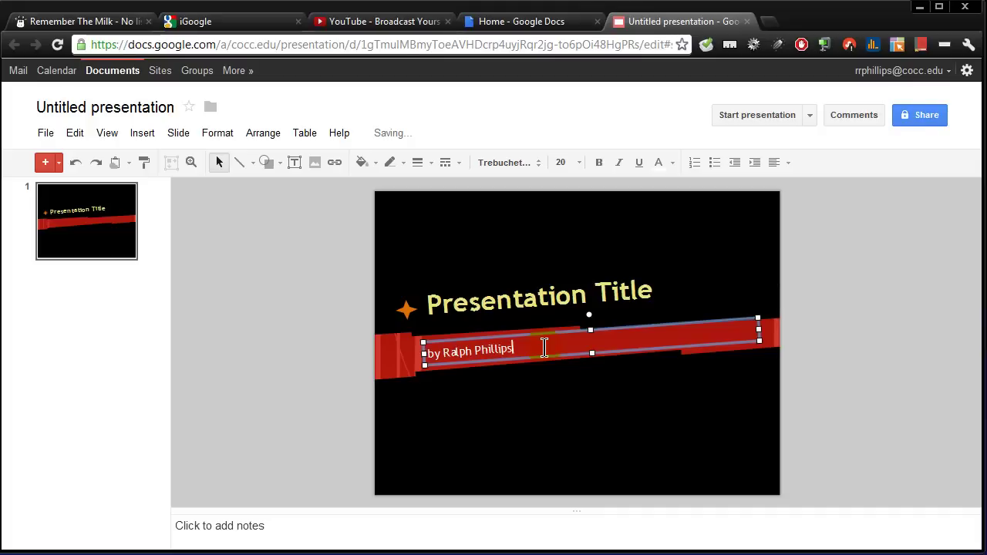
click(736, 426)
click(817, 413)
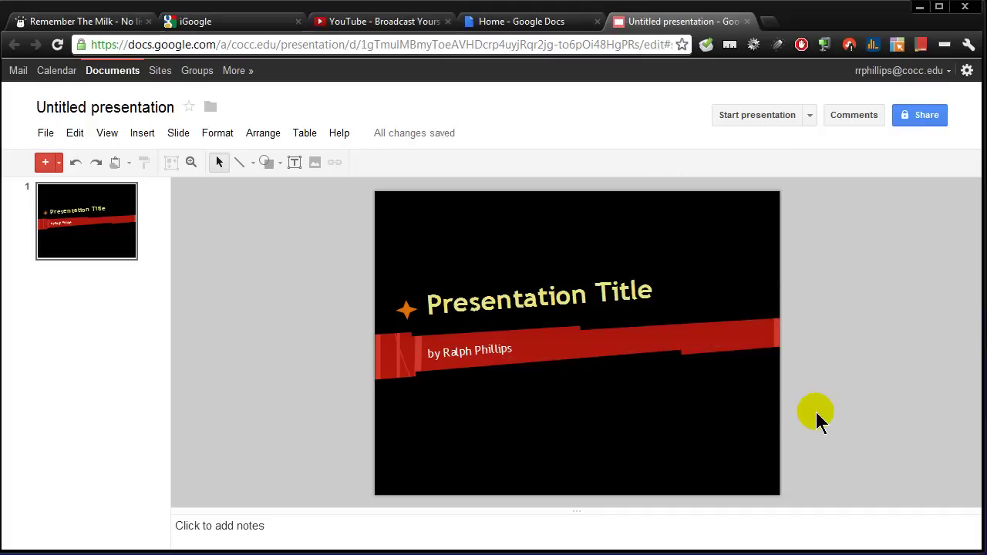
click(47, 163)
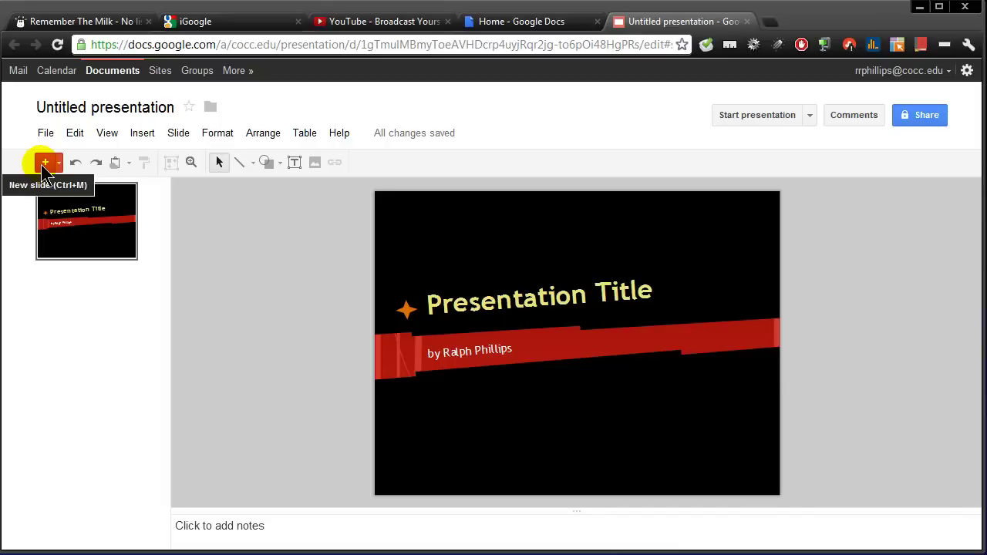
Step: Add a Title Only slide as slide 2 and delete its title placeholder
click(45, 163)
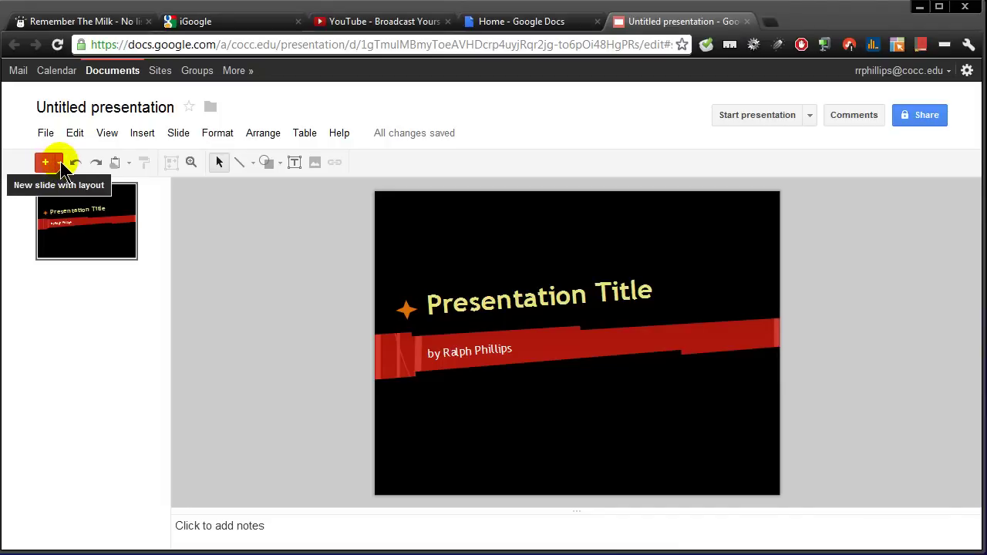
click(61, 164)
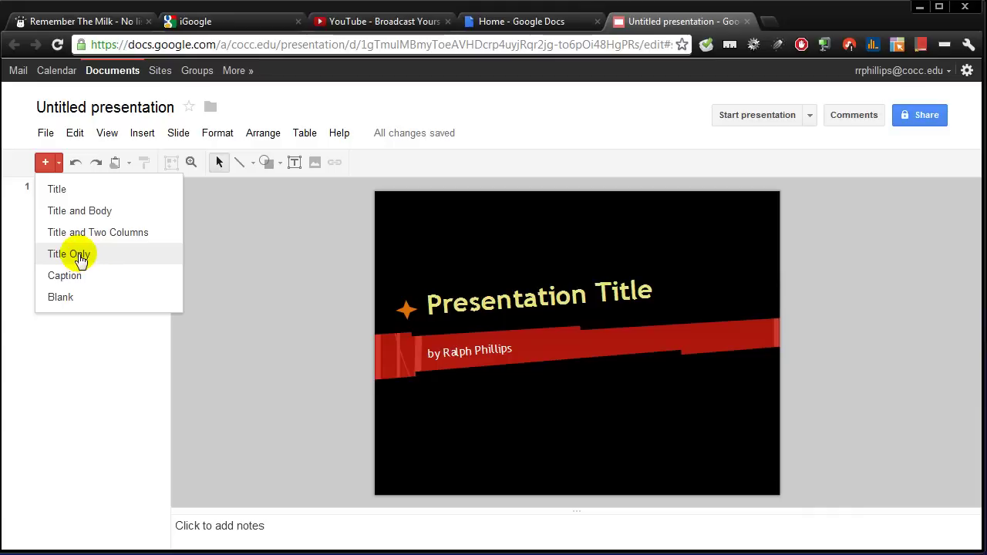
click(80, 260)
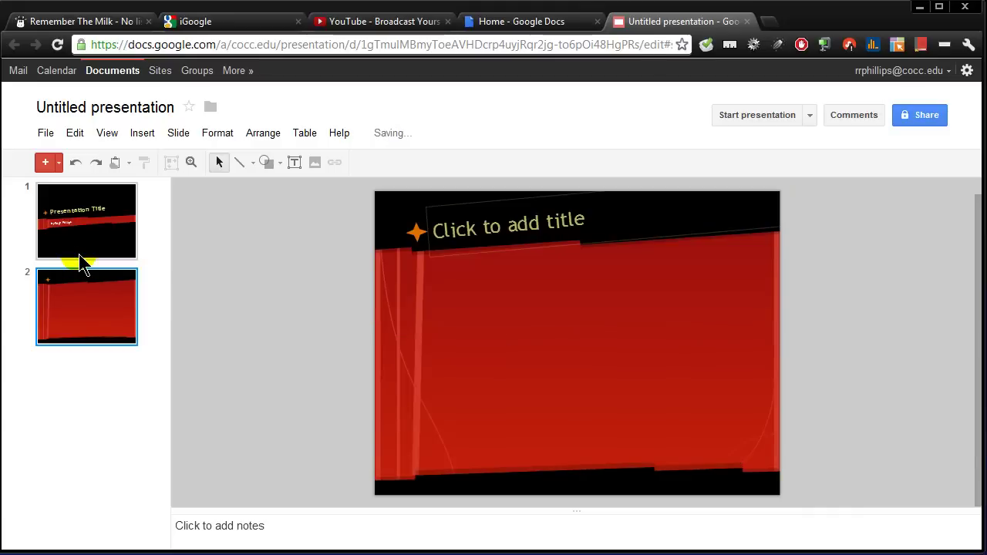
click(452, 204)
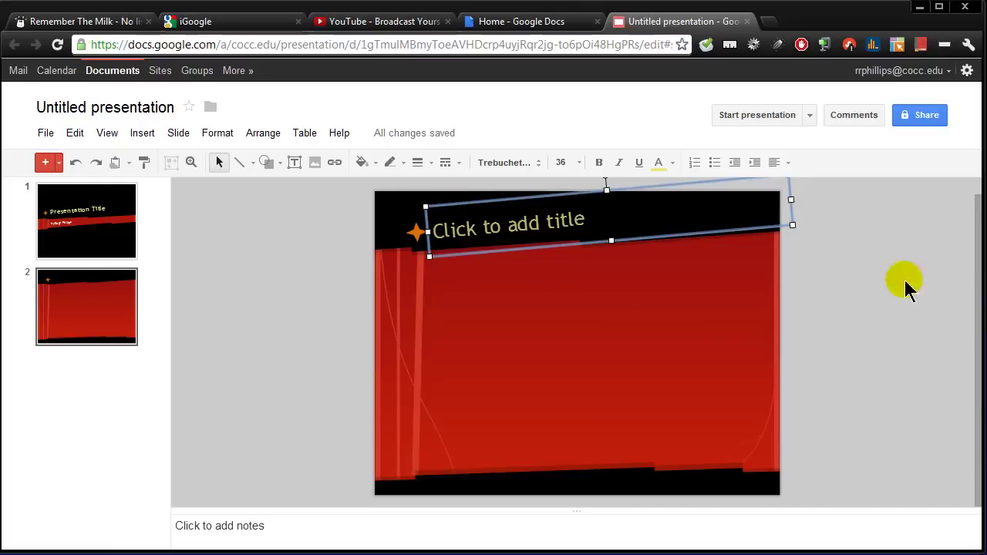
scroll(833, 288, up, 1)
drag(604, 191, 608, 192)
key(Delete)
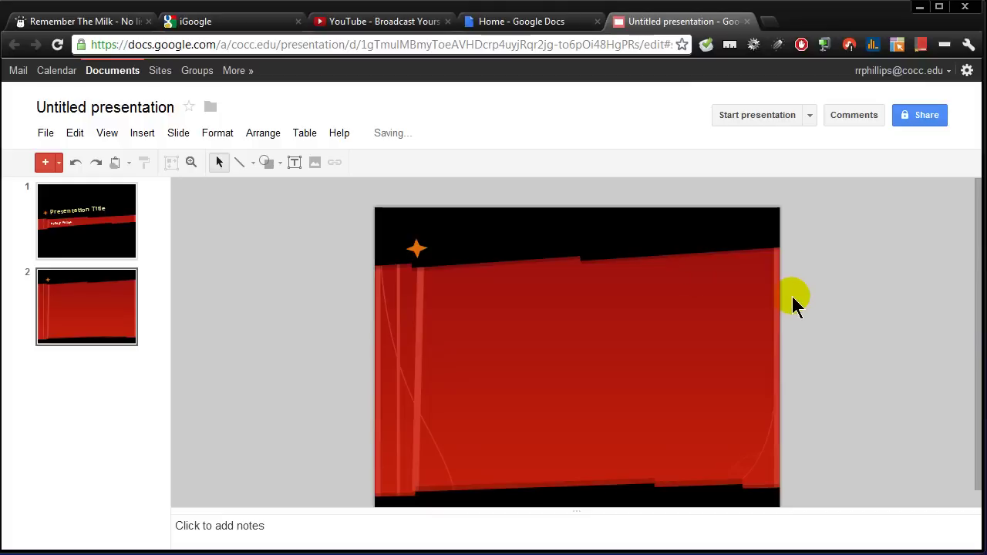
Step: Insert the Death Valley photo from Pictures onto slide 2, shrink it and tilt it slightly
click(144, 134)
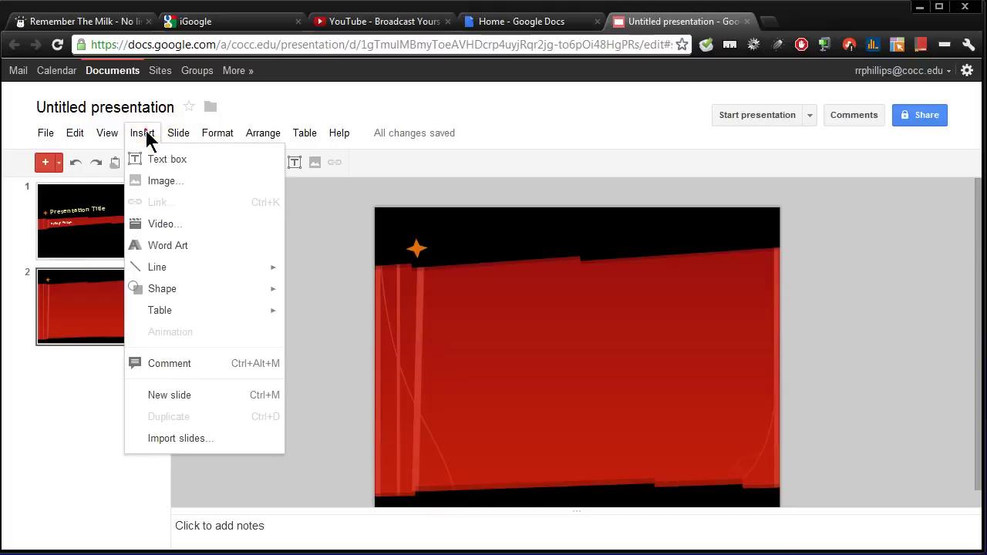
click(158, 180)
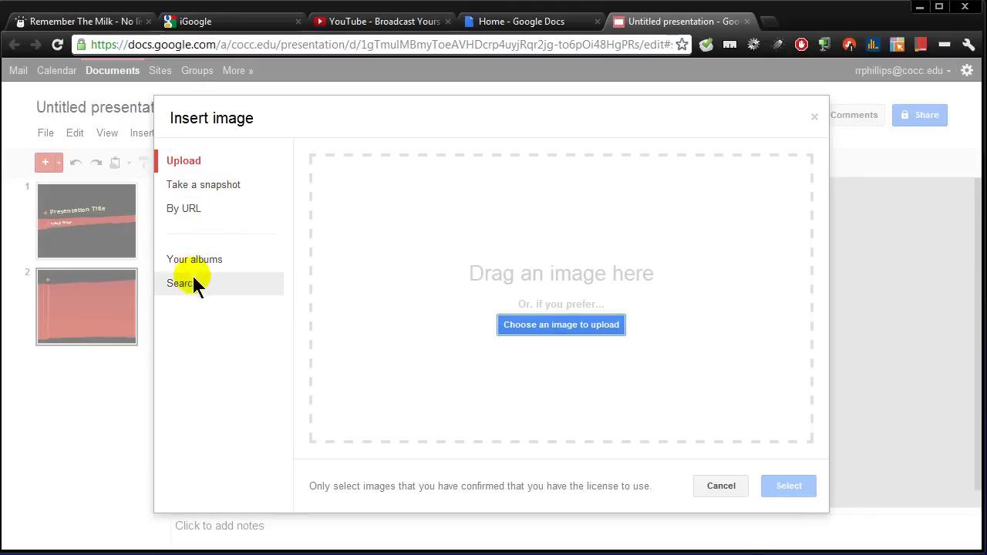
click(560, 332)
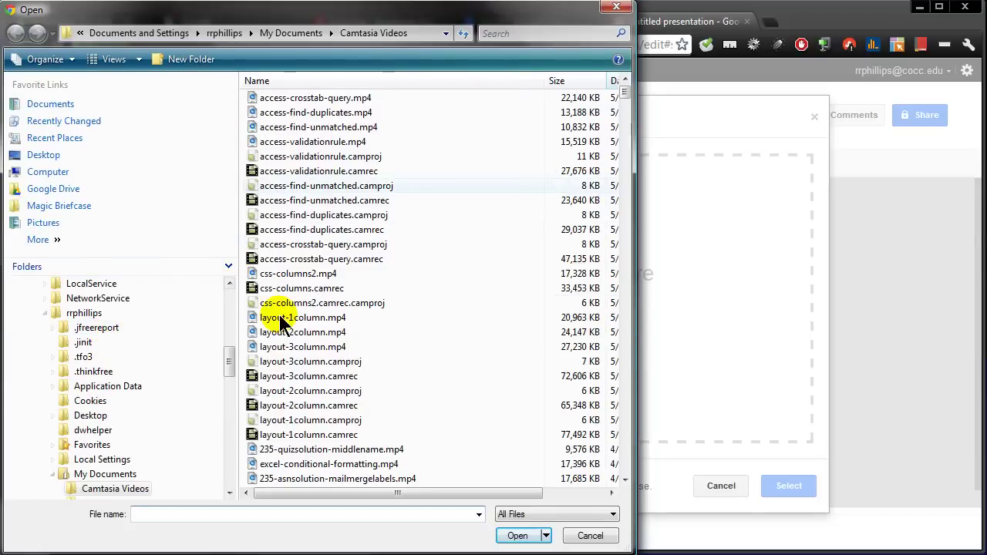
click(48, 108)
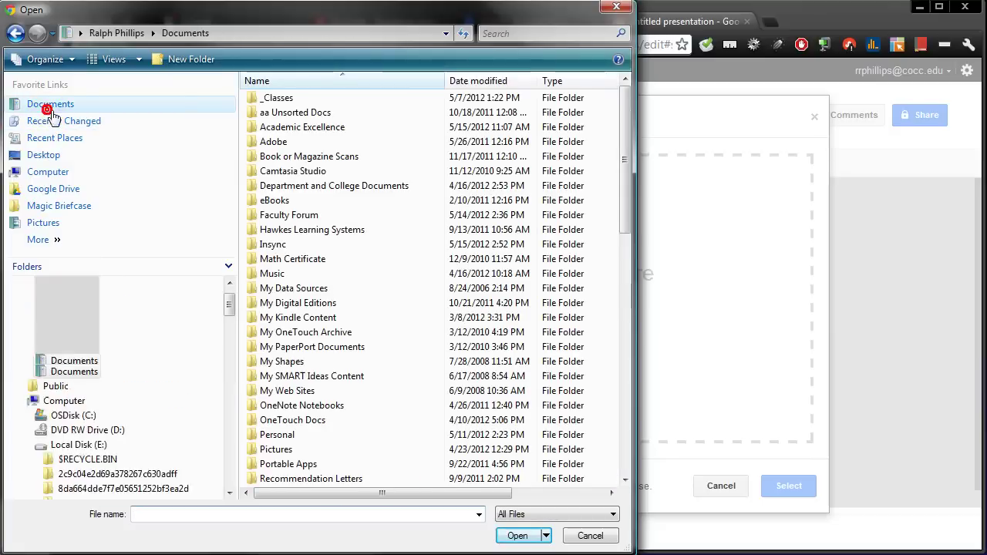
double_click(279, 455)
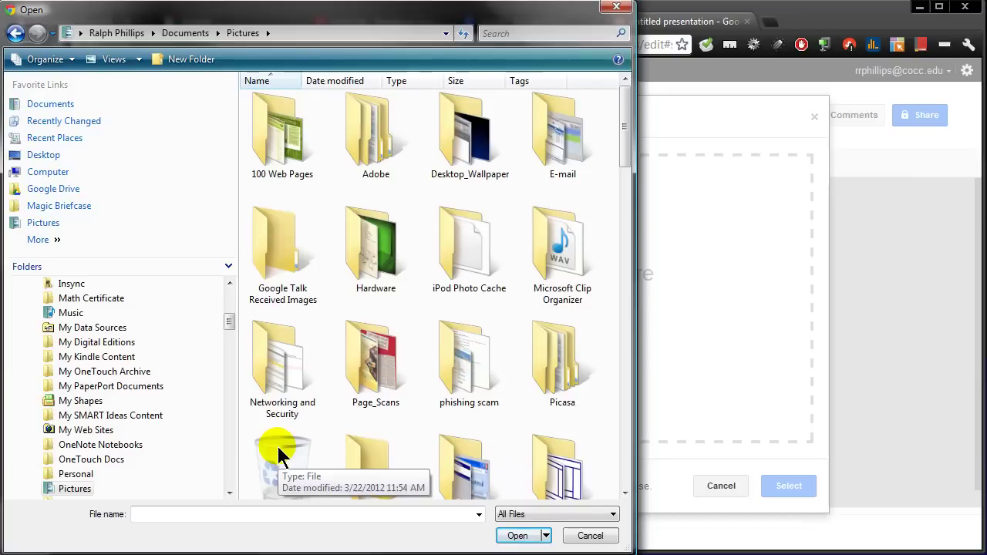
drag(626, 150, 623, 382)
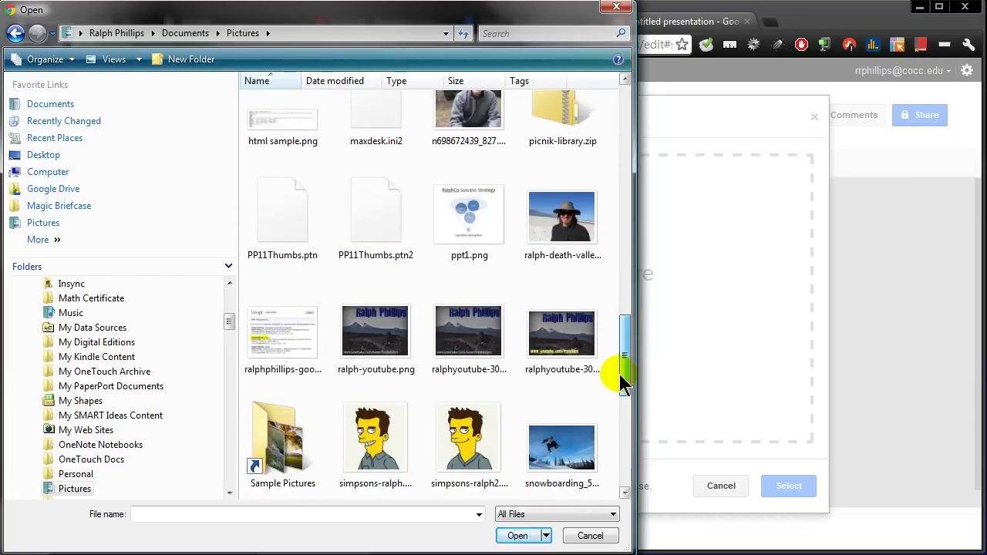
double_click(564, 217)
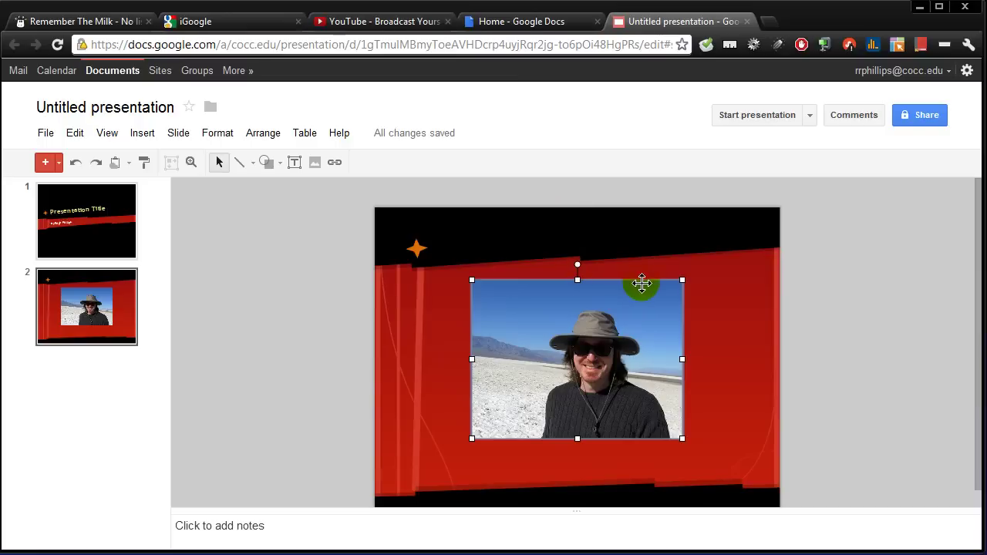
drag(683, 279, 648, 307)
drag(561, 291, 555, 281)
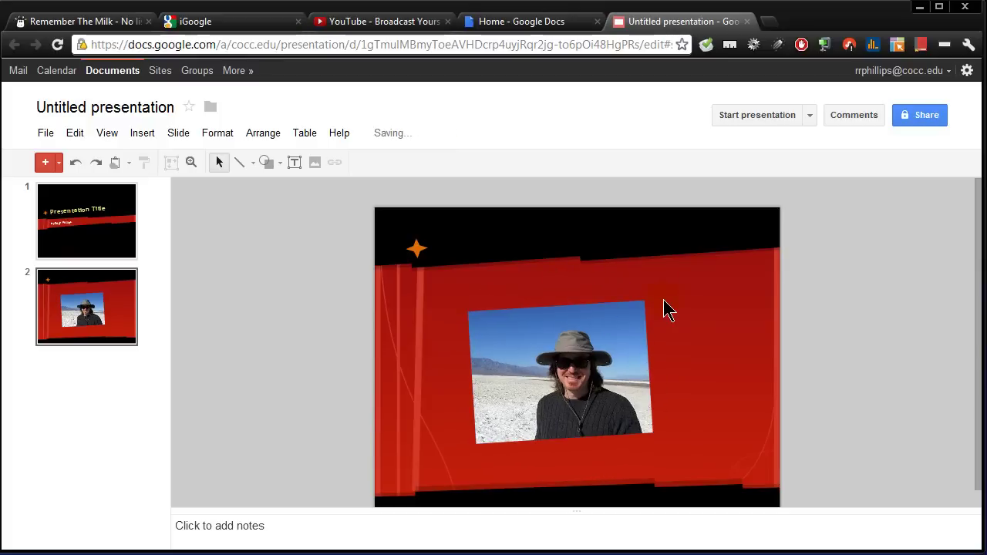
Step: Add a third slide without its title placeholder and bring up the Insert video window
click(44, 164)
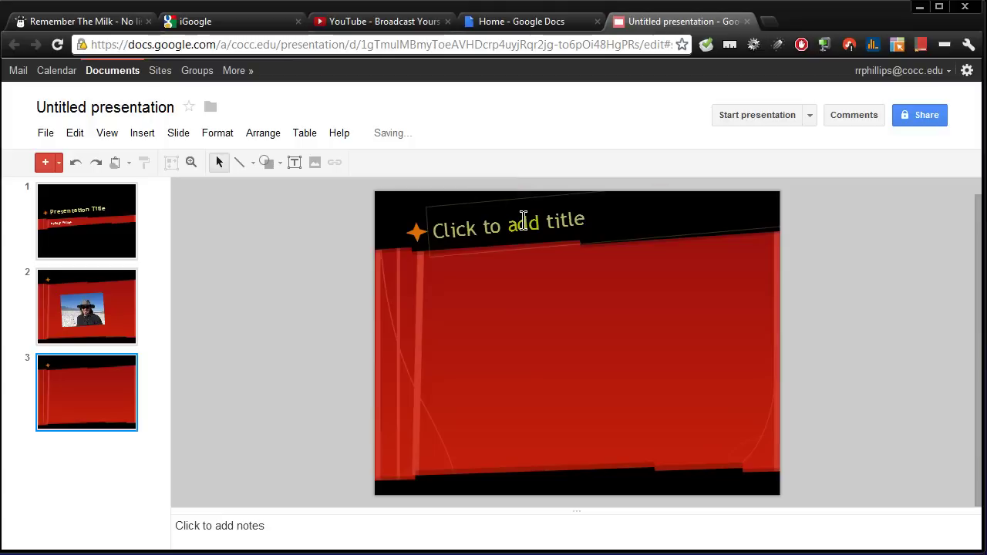
click(515, 239)
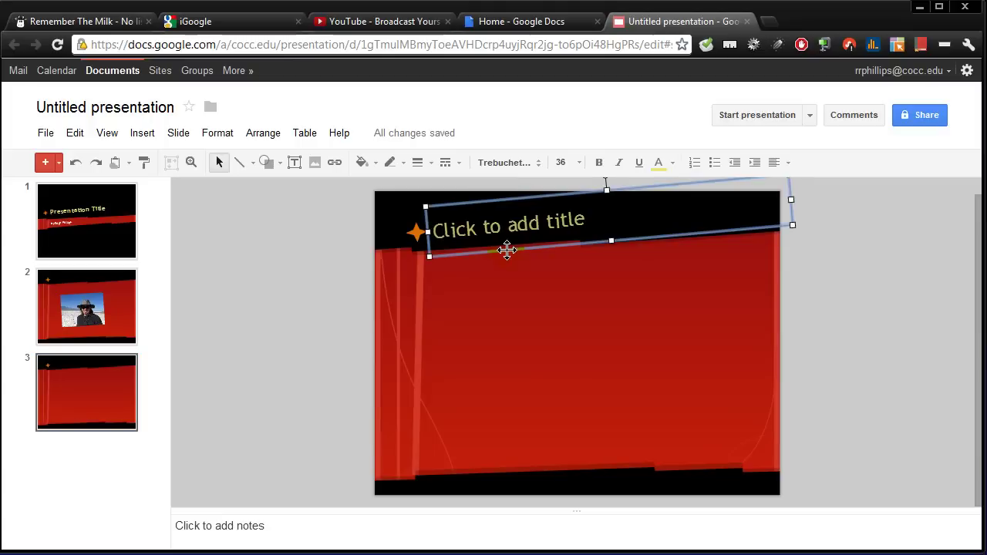
key(Delete)
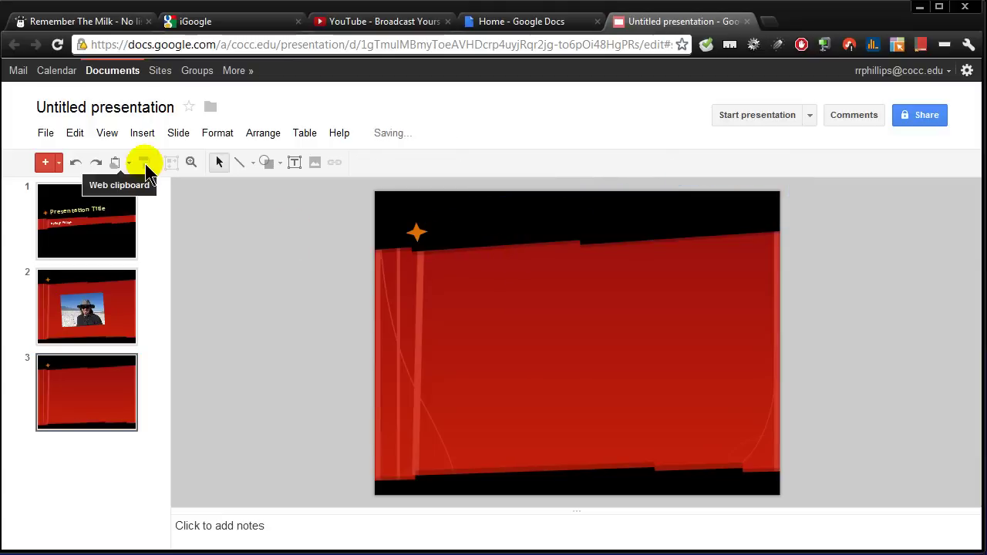
click(140, 135)
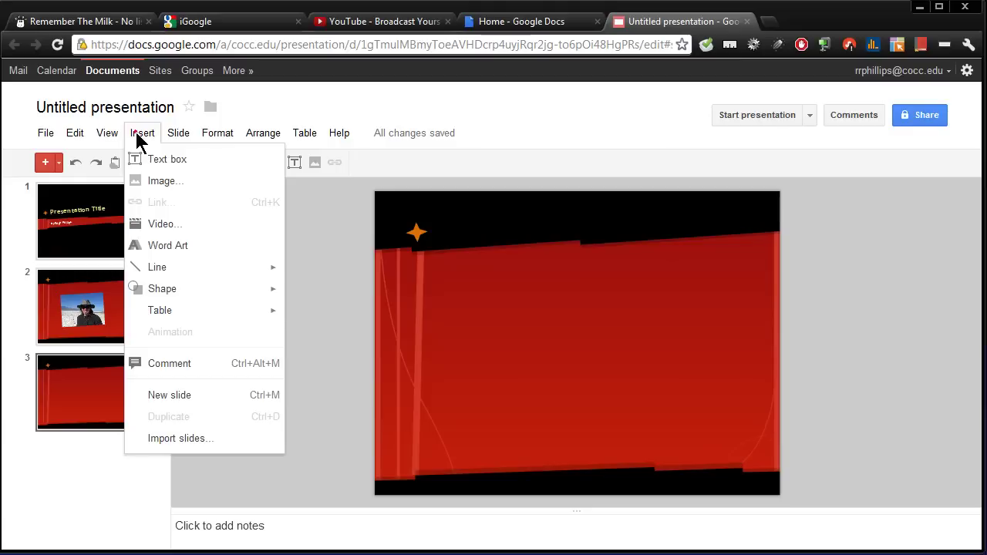
click(160, 225)
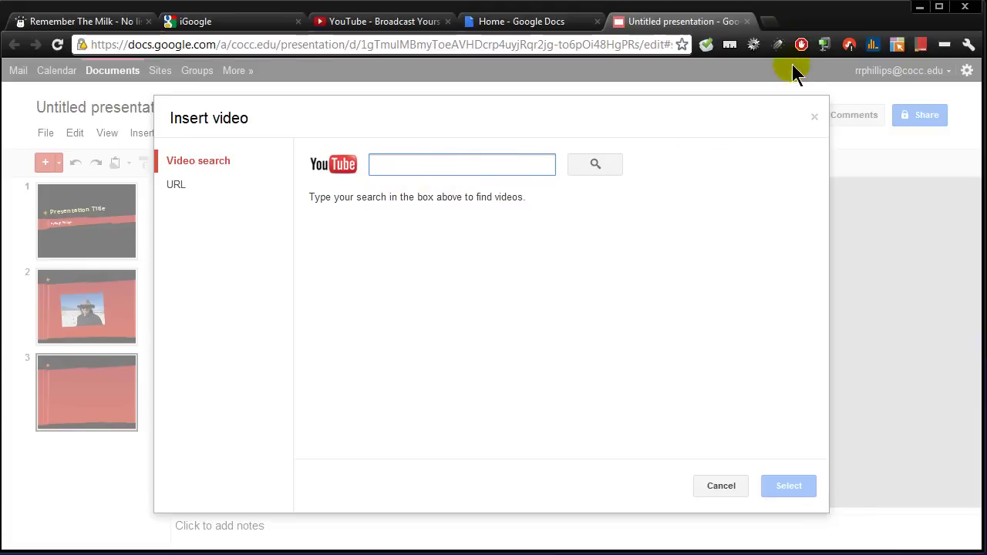
Step: Copy the short share link of the 'PHP Tutorials: Register & Login: Introduction' YouTube video
click(386, 24)
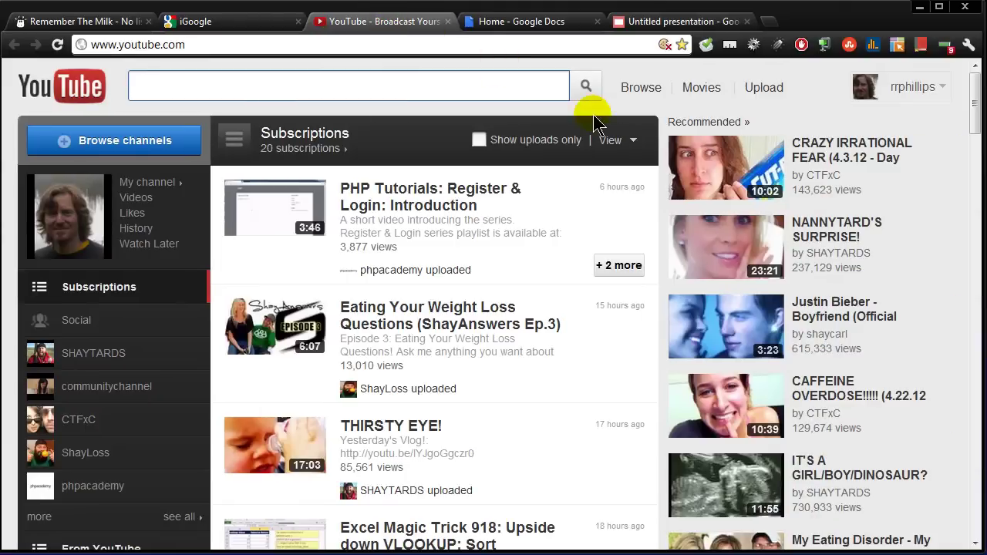
click(406, 195)
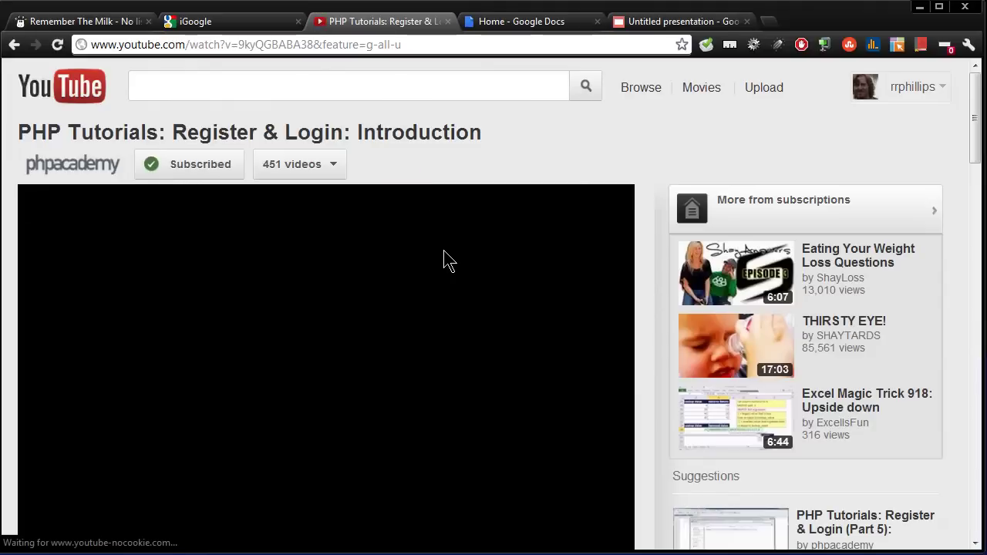
scroll(443, 251, down, 3)
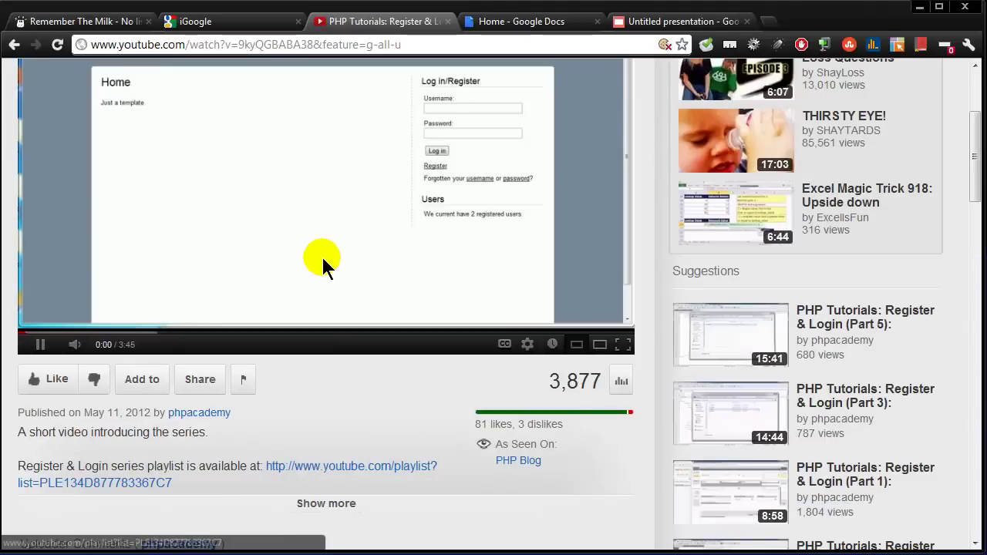
click(40, 344)
scroll(260, 361, down, 3)
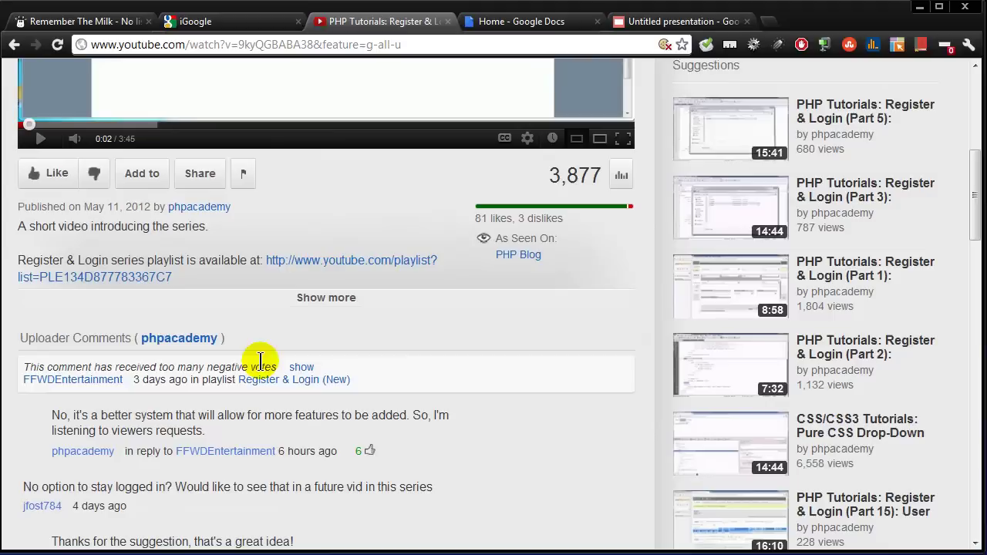
click(200, 173)
key(ctrl+c)
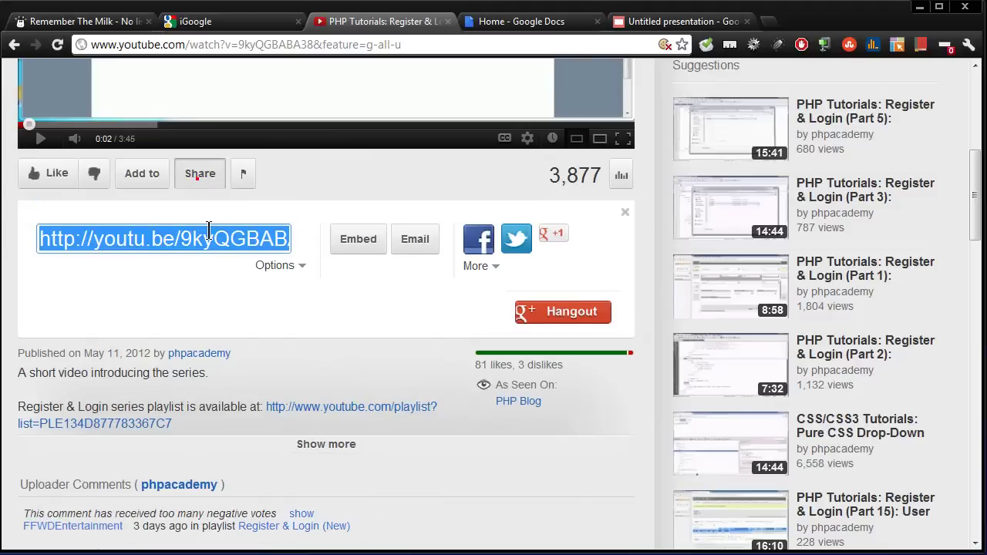
click(207, 230)
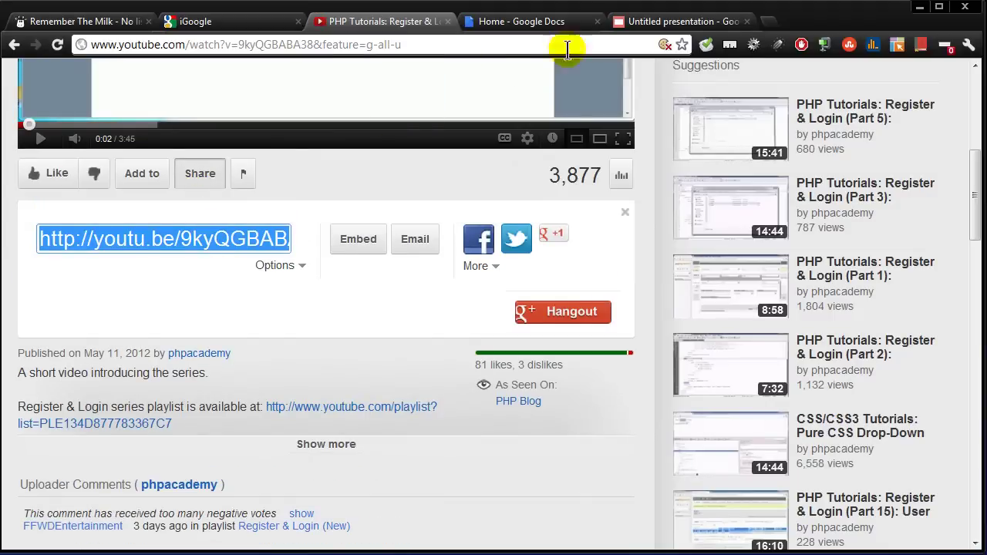
click(679, 21)
Step: Insert the PHP Tutorials video on slide 3 by pasting its link into the URL tab
click(387, 164)
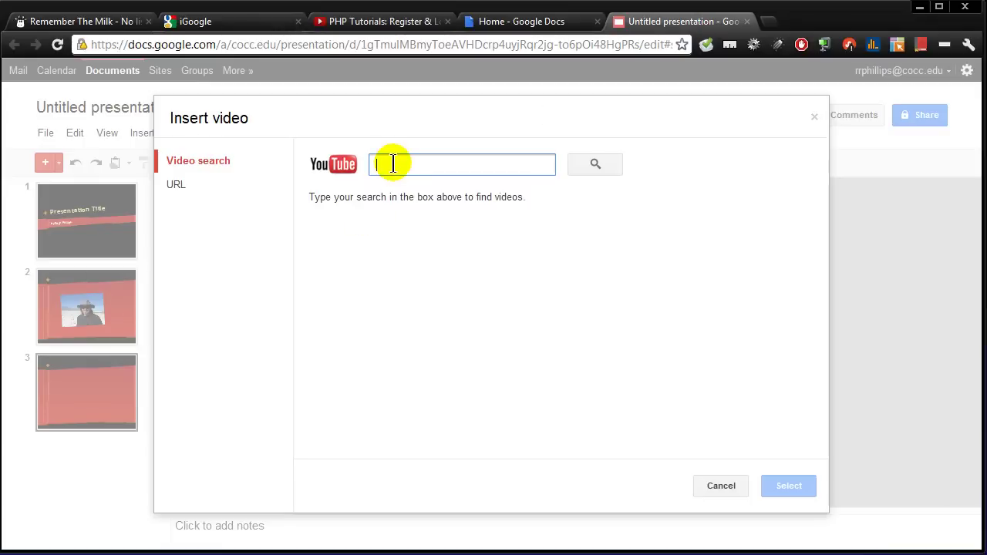
key(ctrl+v)
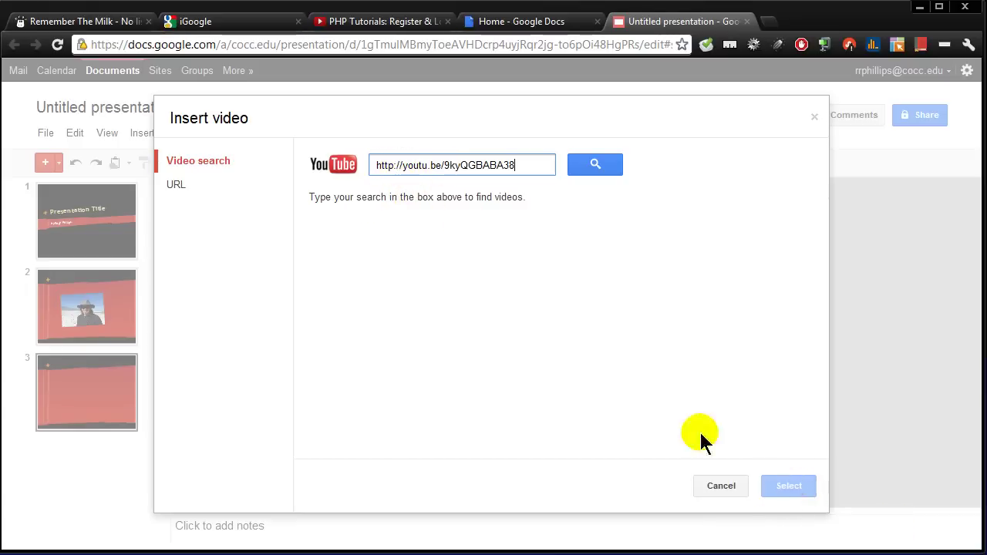
click(593, 164)
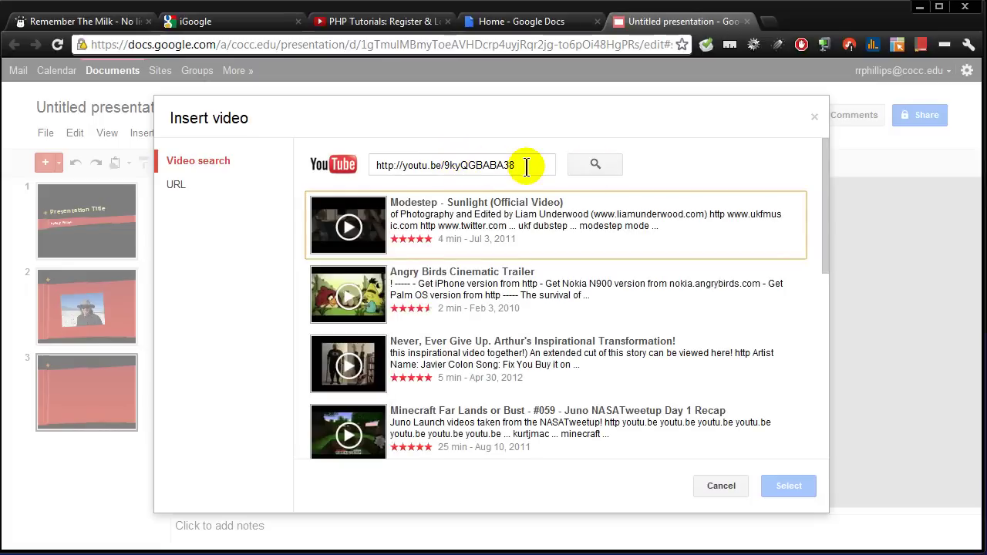
click(176, 189)
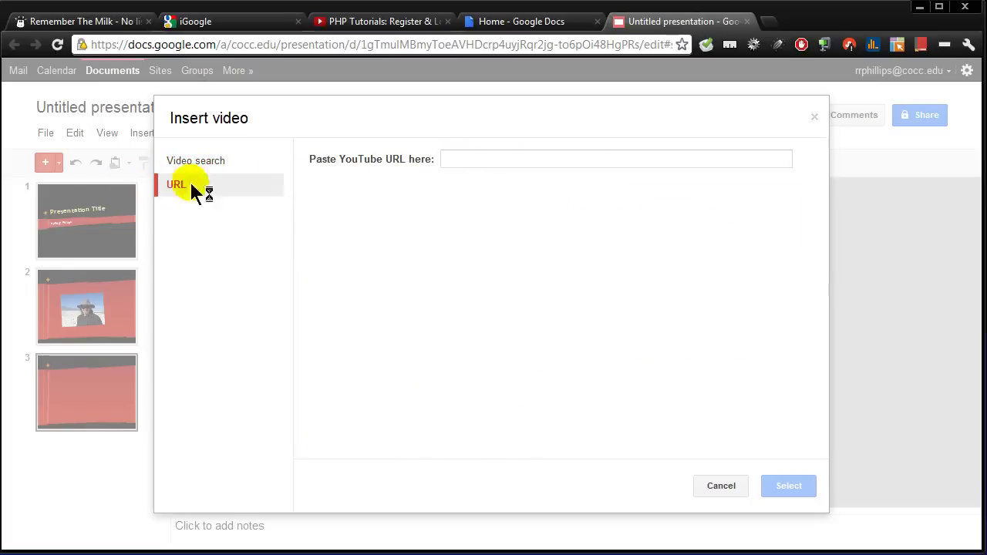
click(464, 160)
click(464, 160)
key(ctrl+v)
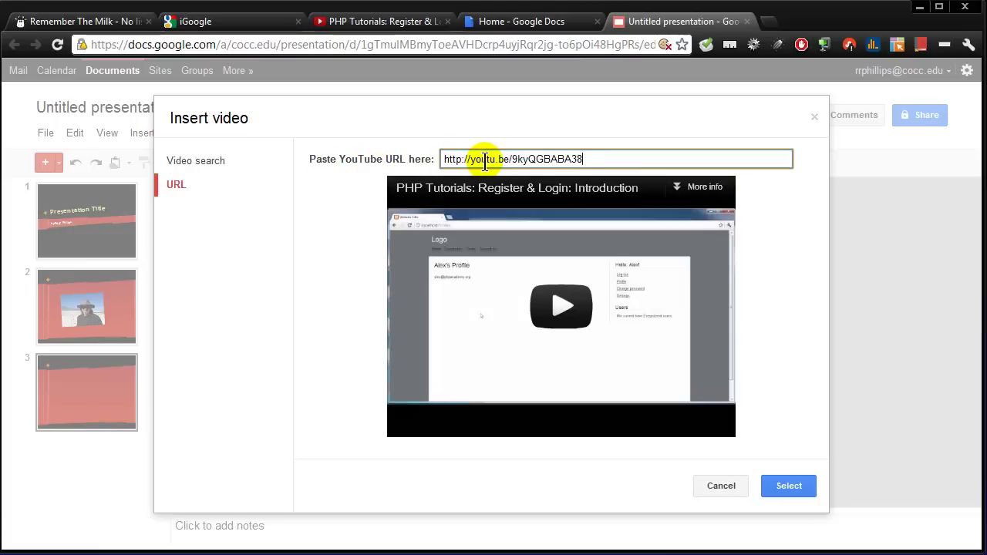
click(793, 492)
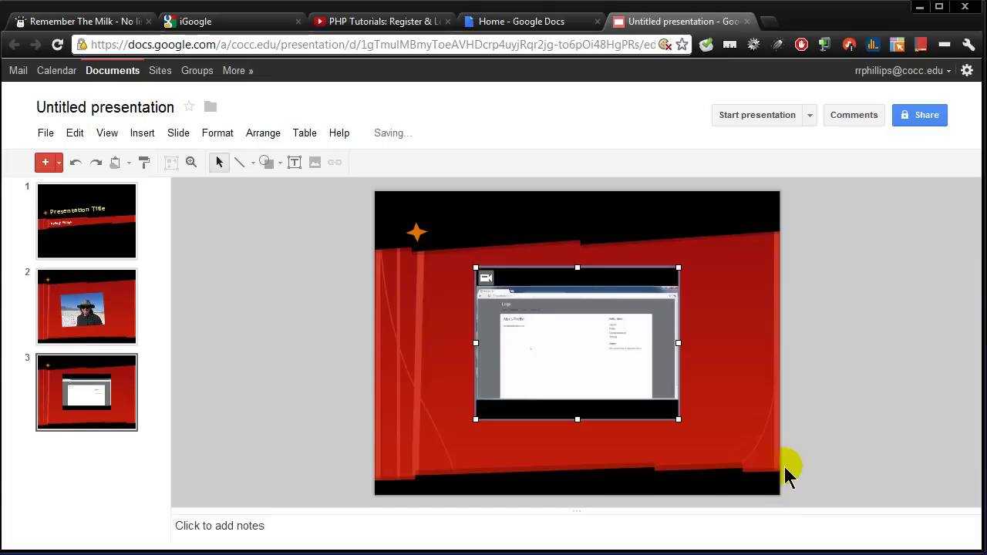
Step: Enlarge the video, stretching it up and left across slide 3
drag(678, 419, 745, 467)
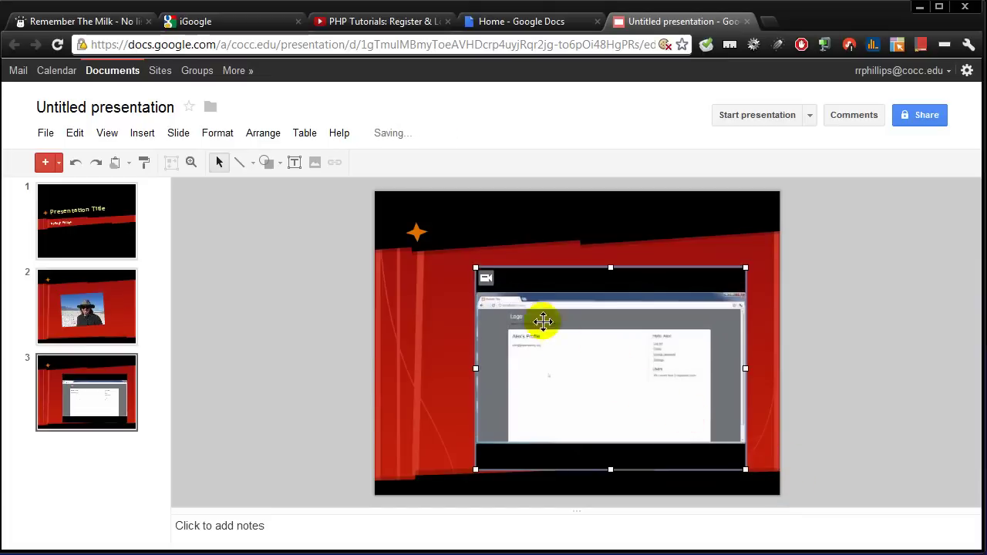
drag(476, 268, 402, 212)
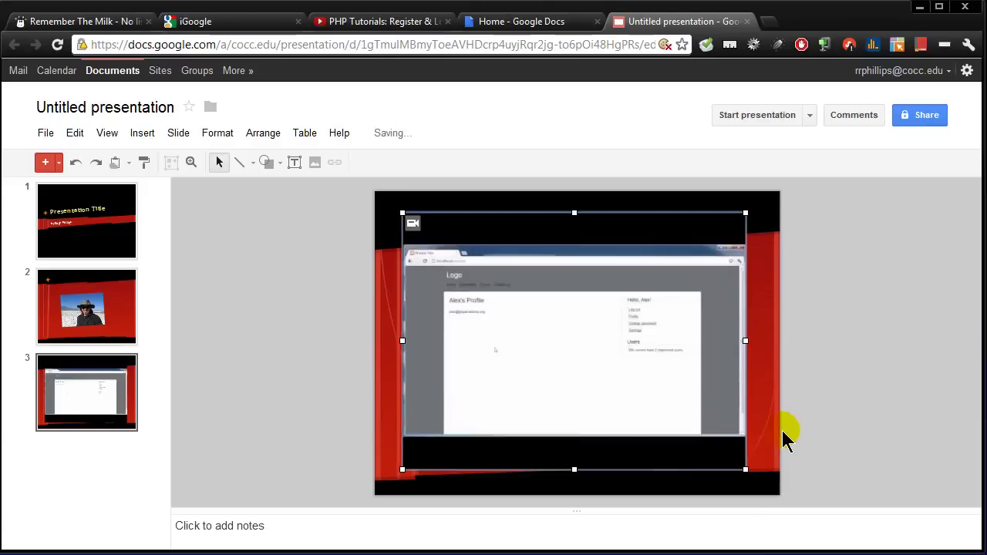
click(289, 301)
Step: Add a blank fourth slide and browse the Insert menu's line options without inserting anything
click(45, 163)
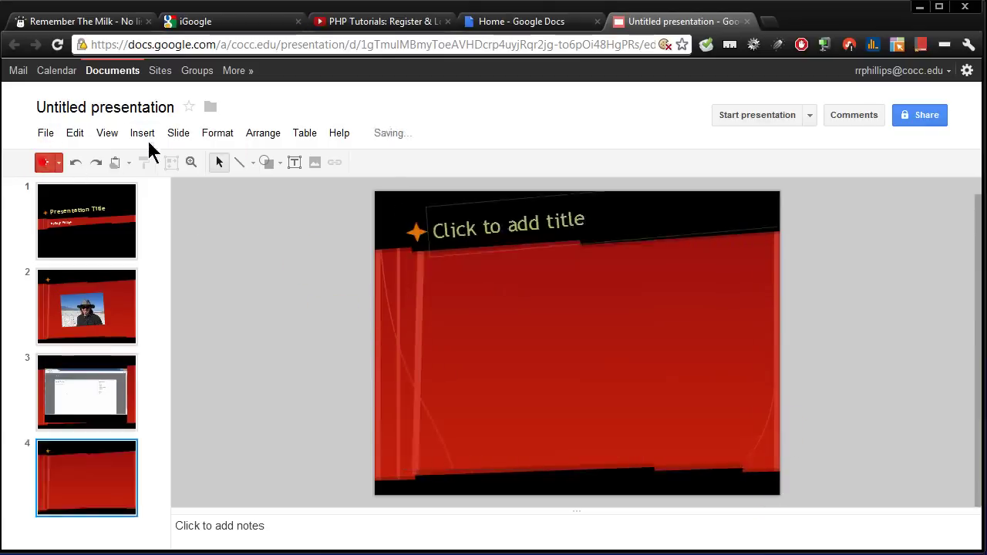
click(143, 135)
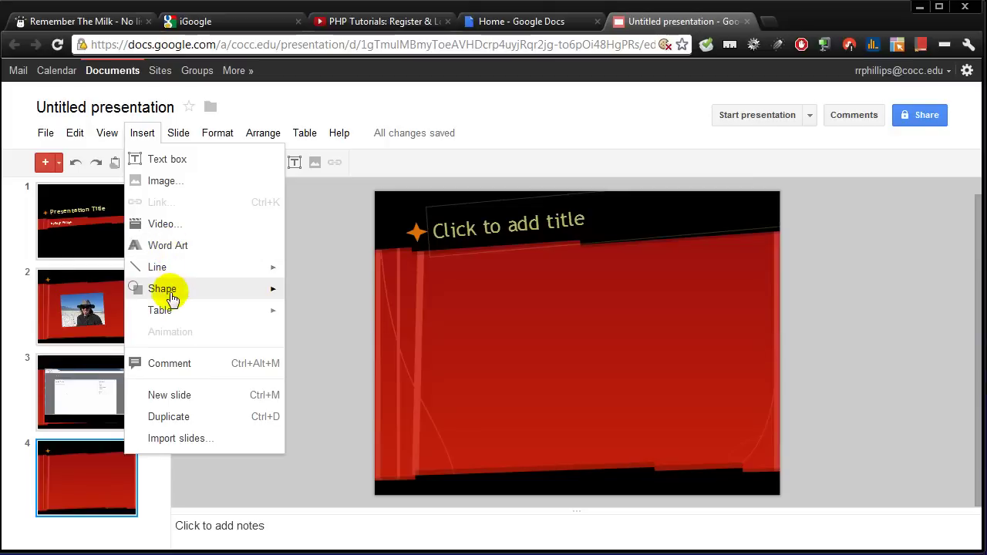
mouse_move(171, 299)
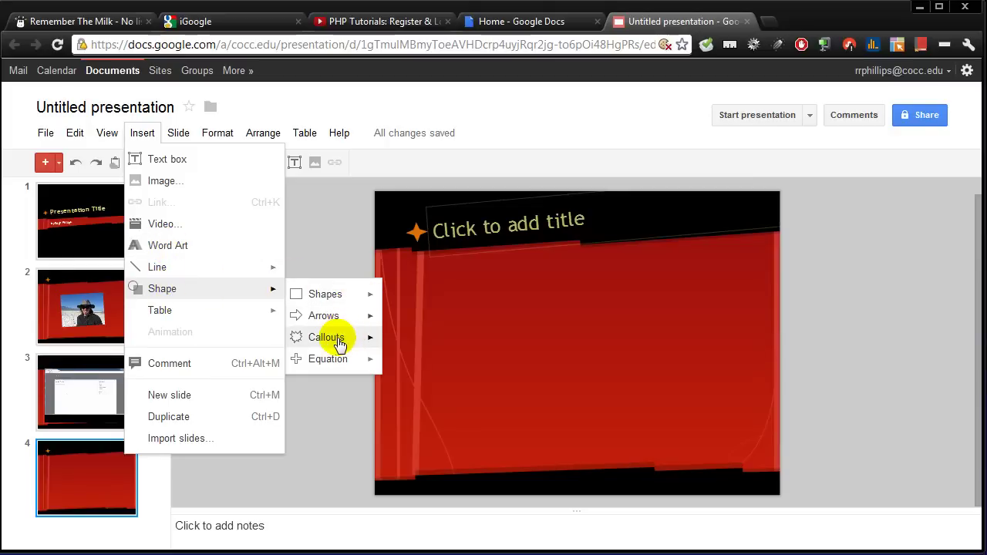
click(160, 270)
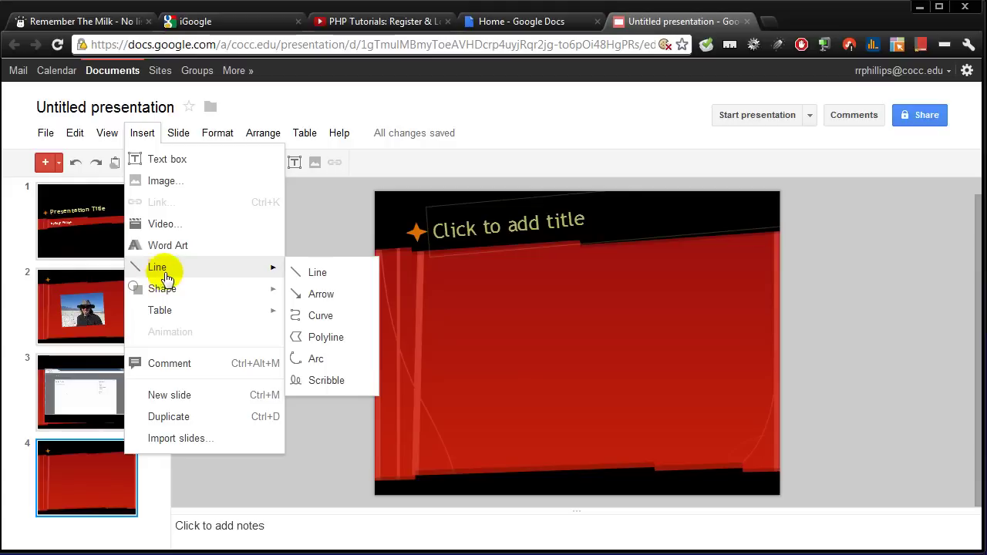
click(334, 207)
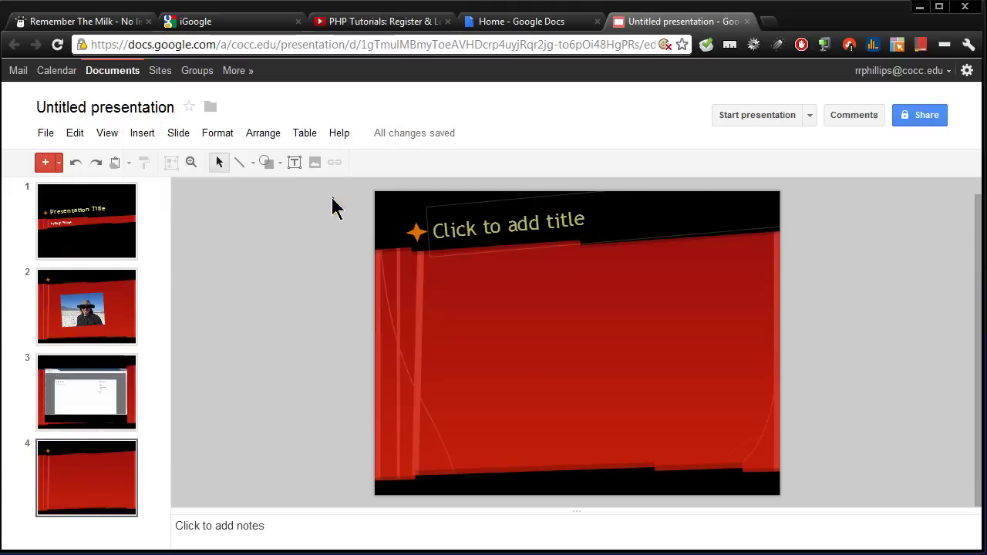
click(179, 134)
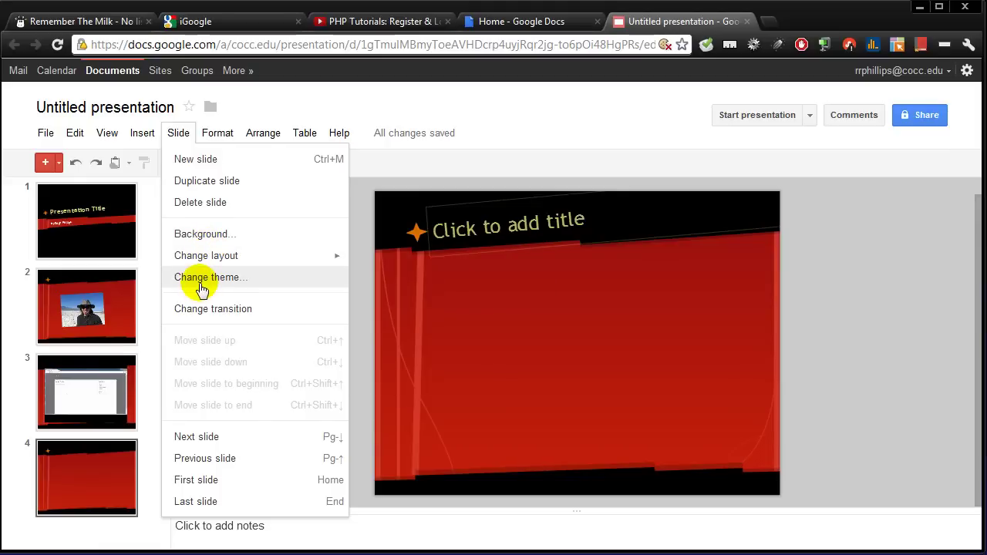
Step: Apply a fast Slide from right transition to all slides and preview it
click(206, 312)
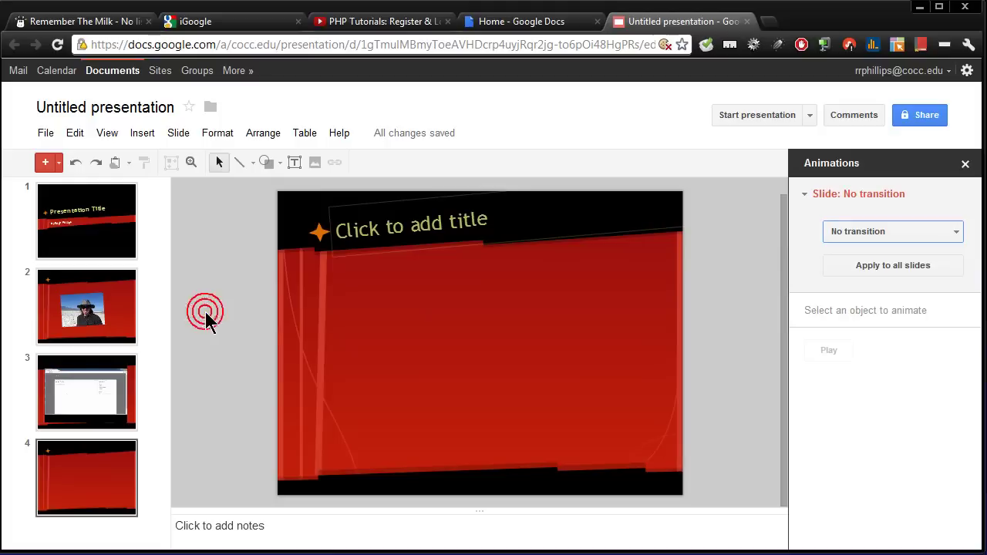
click(885, 236)
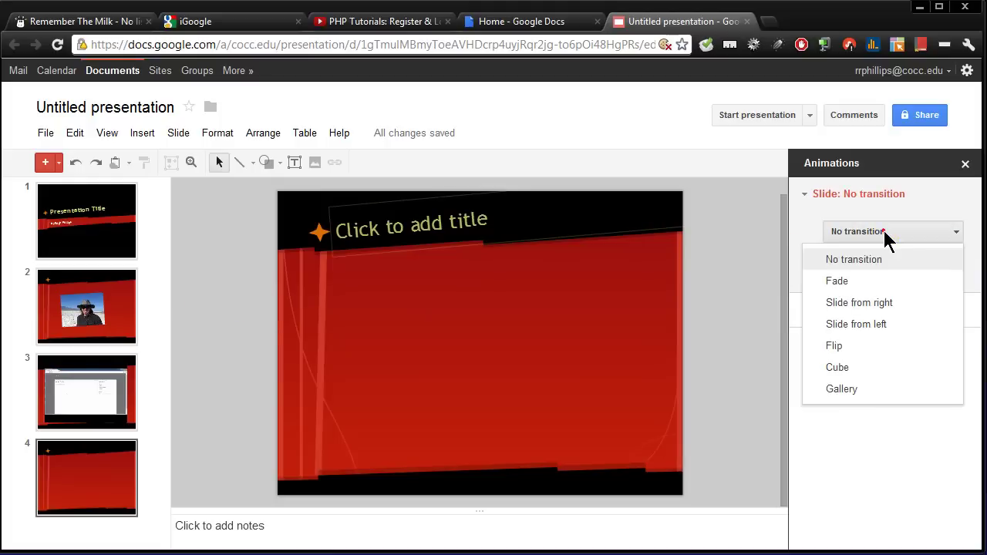
click(881, 304)
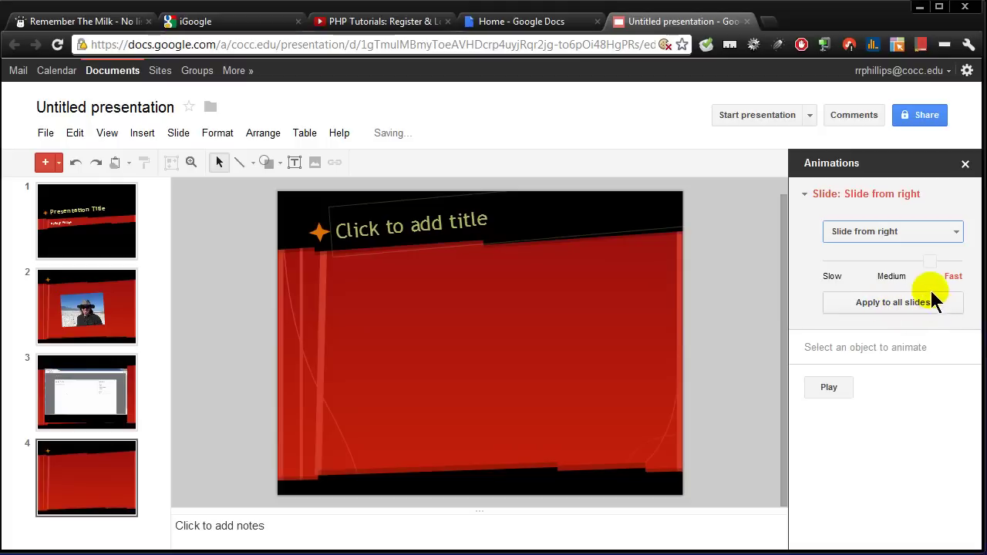
click(892, 312)
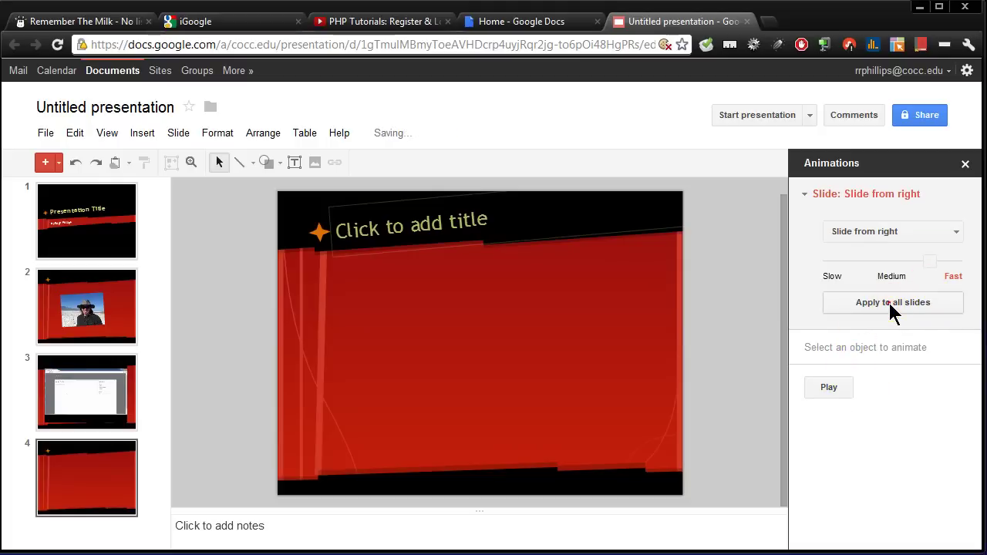
click(834, 388)
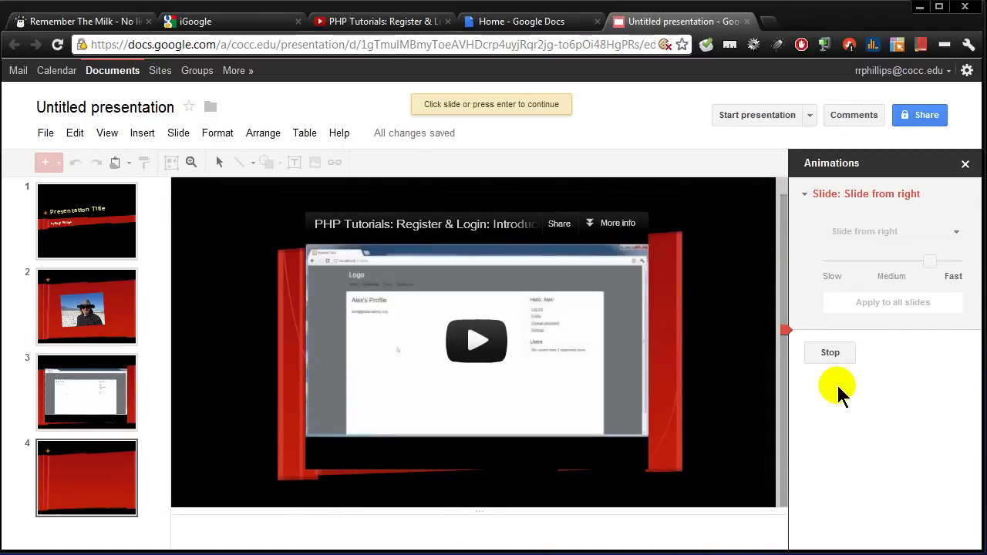
click(830, 353)
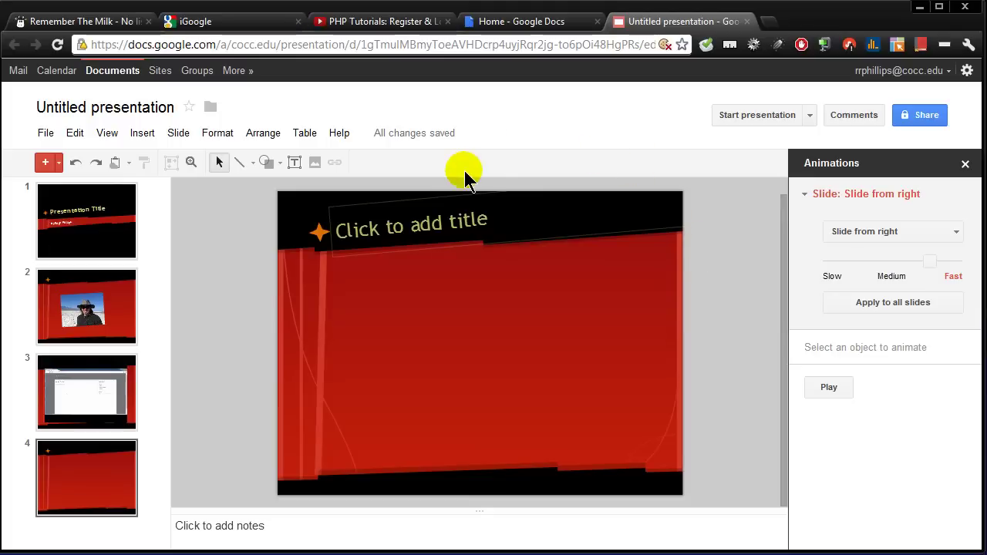
click(966, 166)
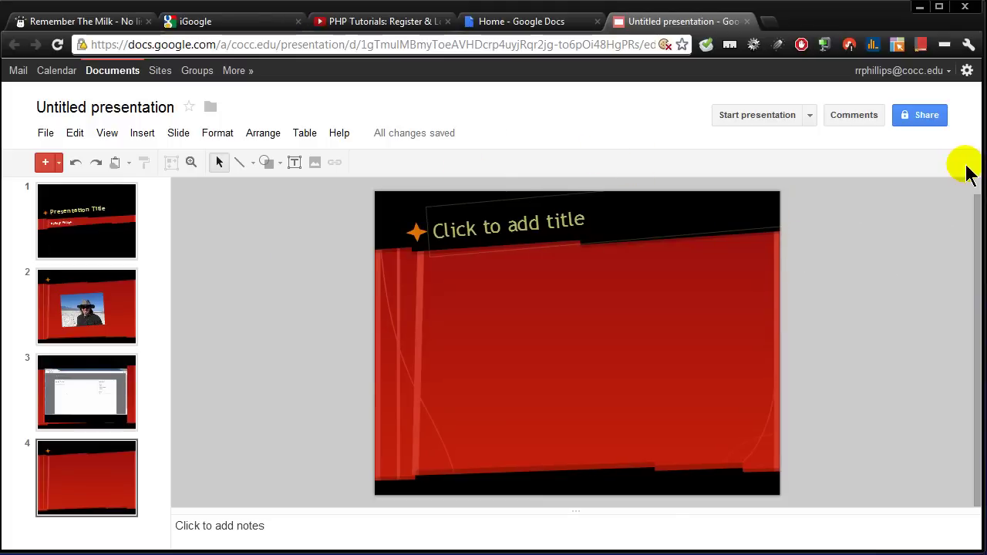
Step: Rename the presentation to 'Example Presentation'
click(120, 108)
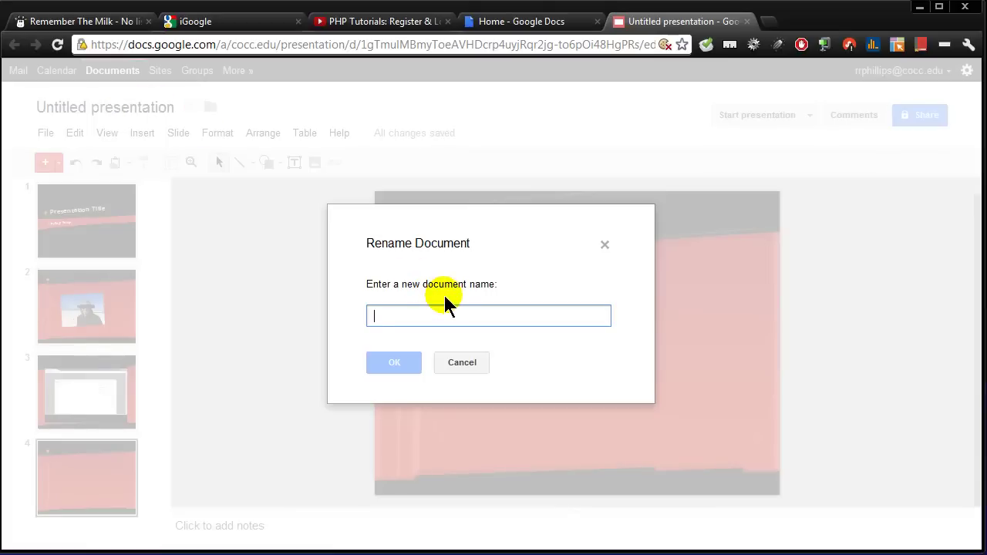
text(Exampl)
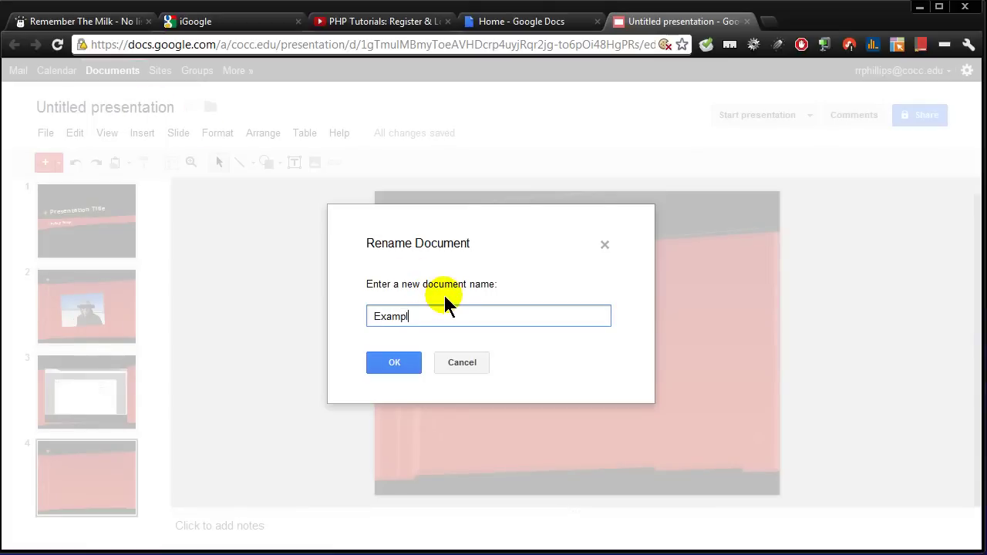
text(e Presentation)
click(395, 366)
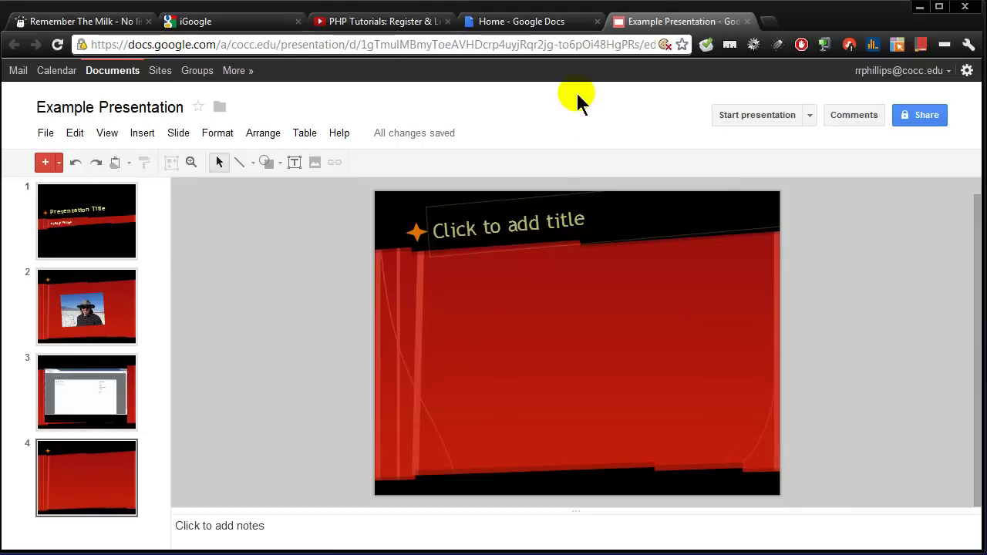
Step: Confirm Example Presentation tops the Docs file list, then open its sharing settings
click(551, 25)
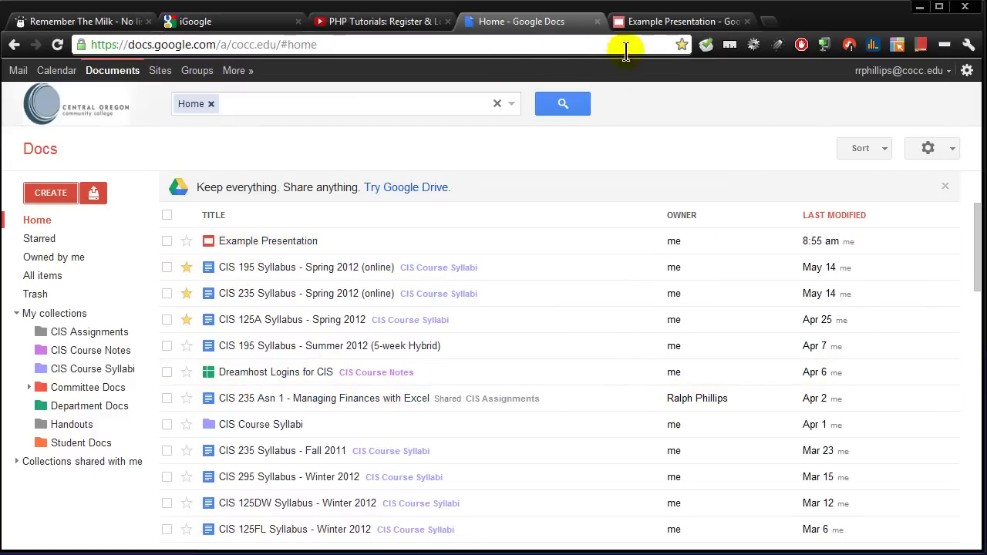
click(663, 21)
click(926, 121)
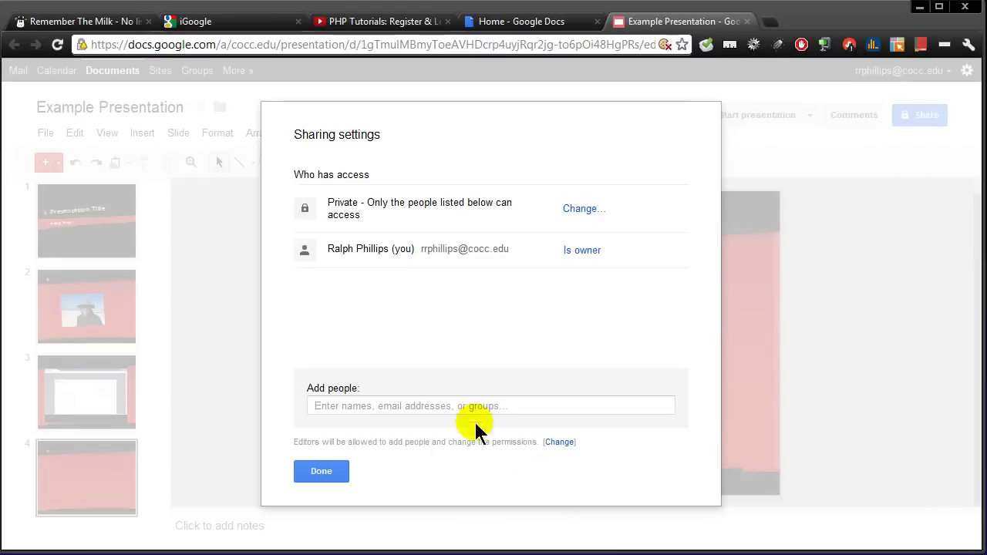
Step: Share the presentation with the second account's Gmail address, confirming sharing outside the domain
click(387, 405)
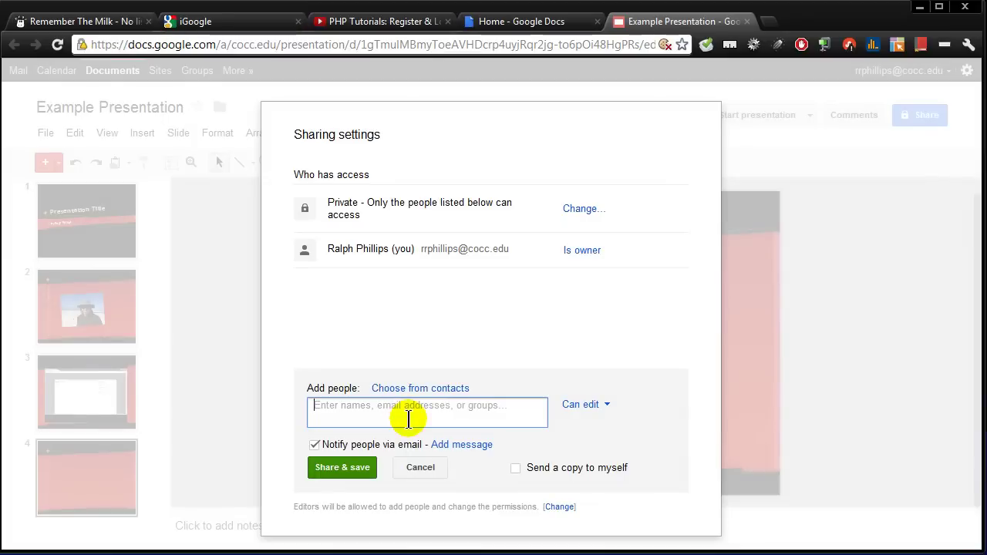
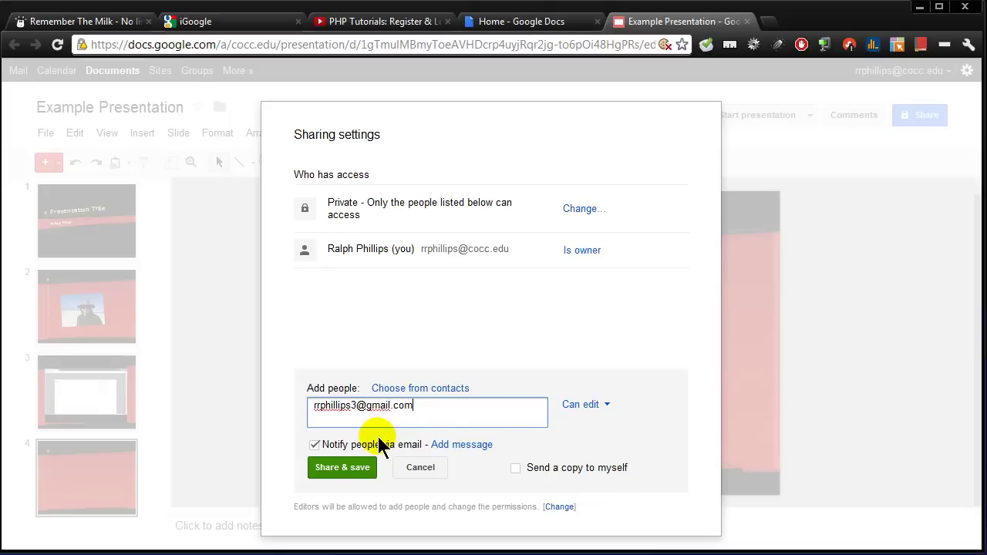
click(352, 468)
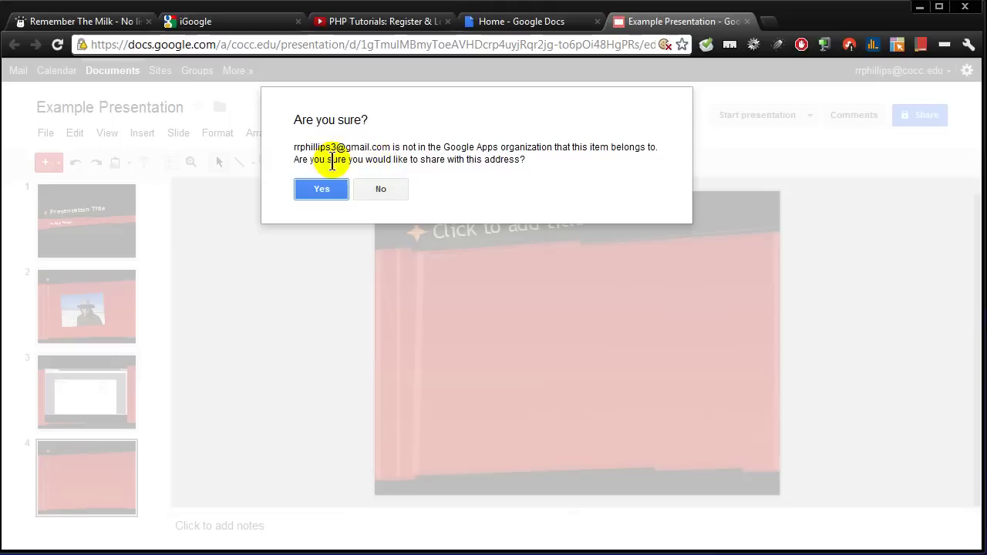
click(321, 190)
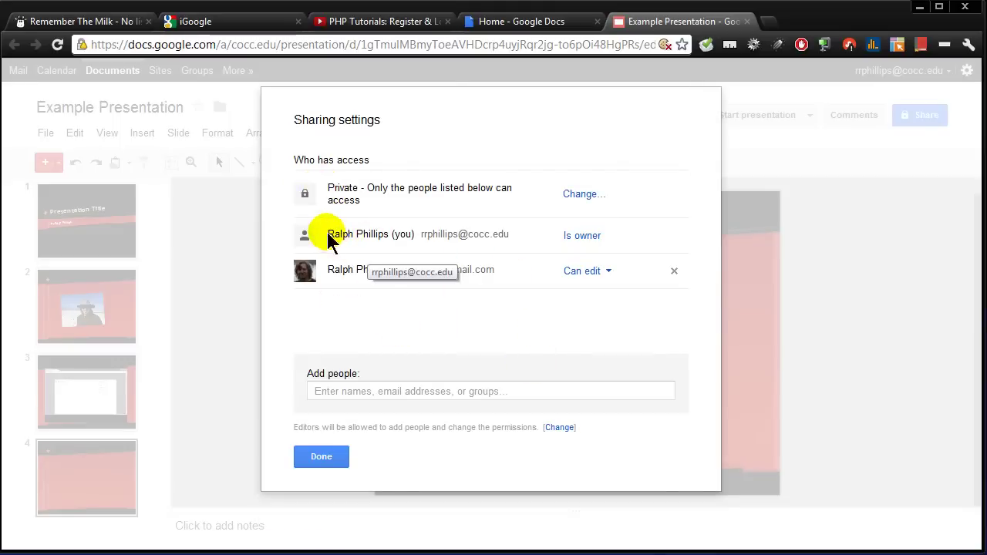
Step: Review the owner and new collaborator in the access list, keeping Can edit permission
drag(328, 235, 492, 239)
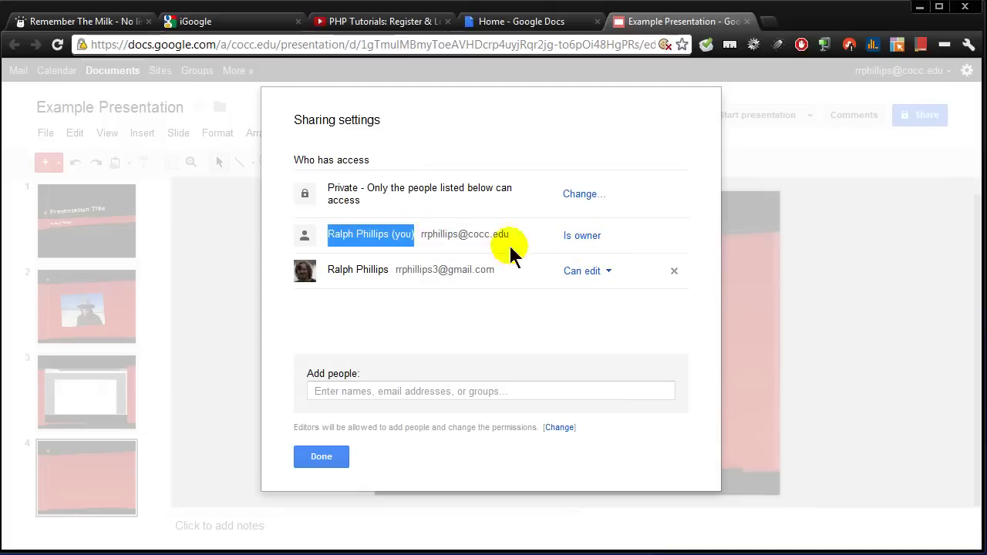
drag(329, 270, 388, 269)
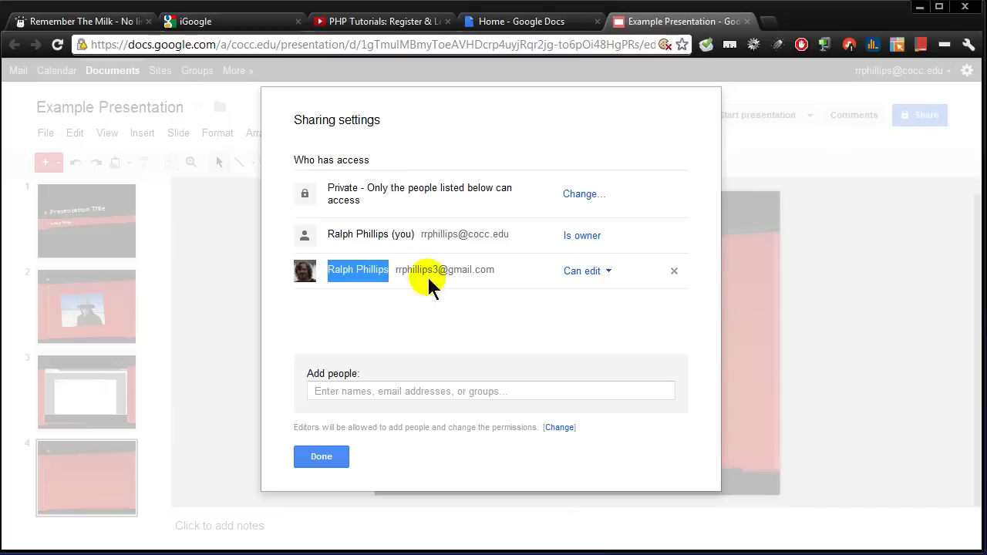
click(608, 274)
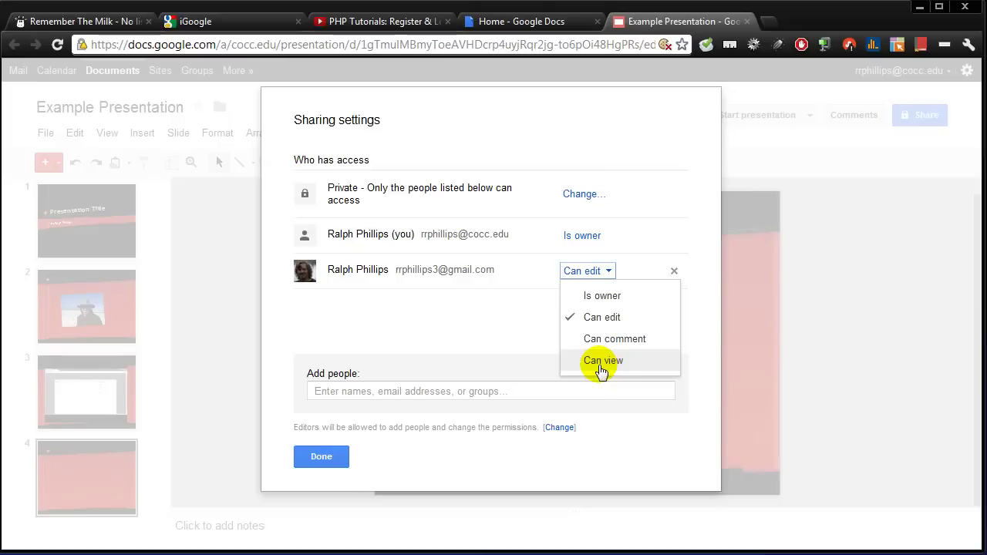
click(464, 314)
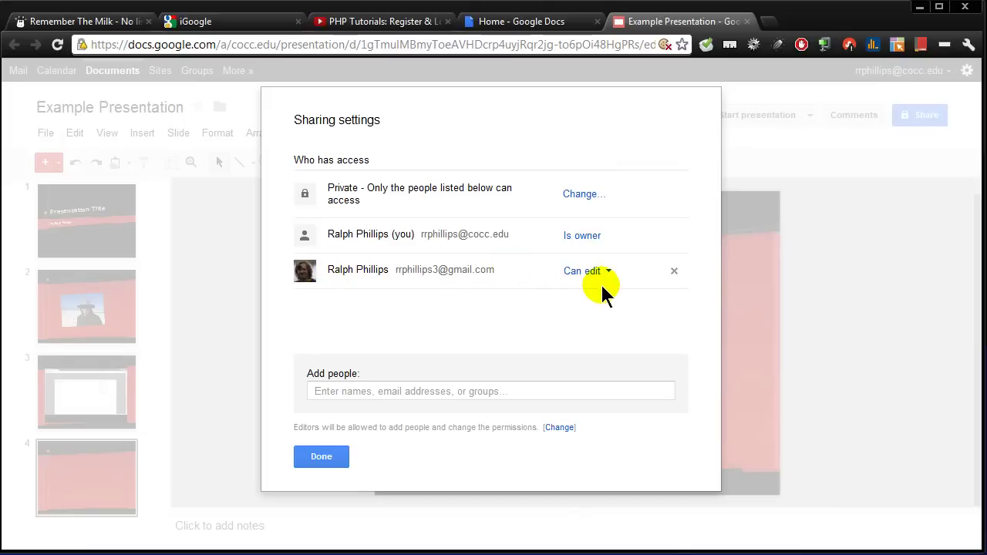
Step: Close sharing settings and the presentation, sign out of the college account, sign in as the second account
click(322, 457)
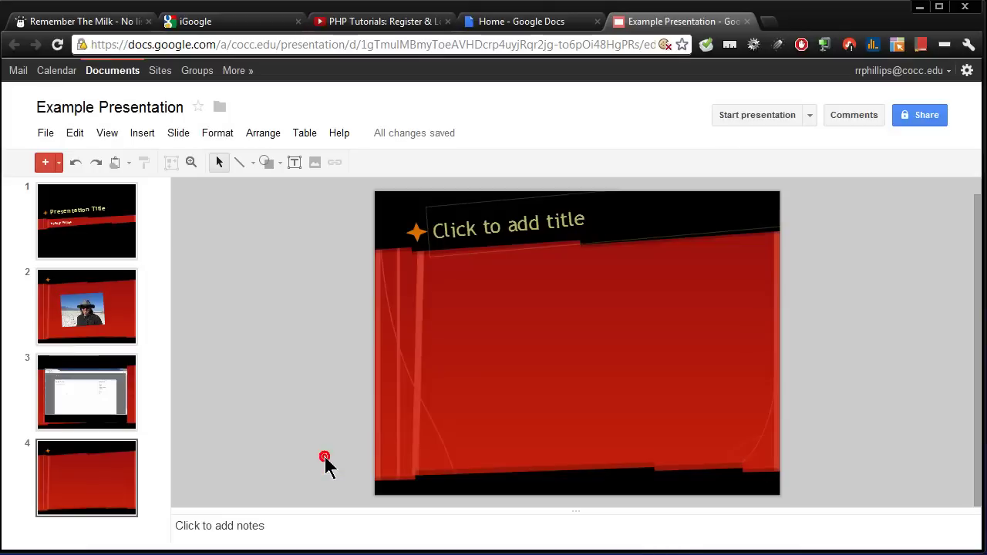
click(747, 21)
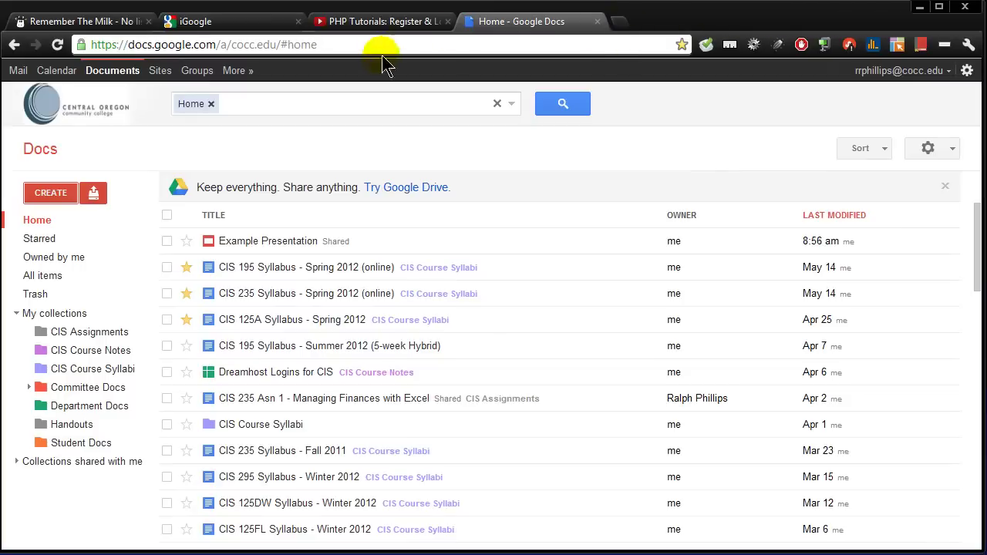
click(945, 70)
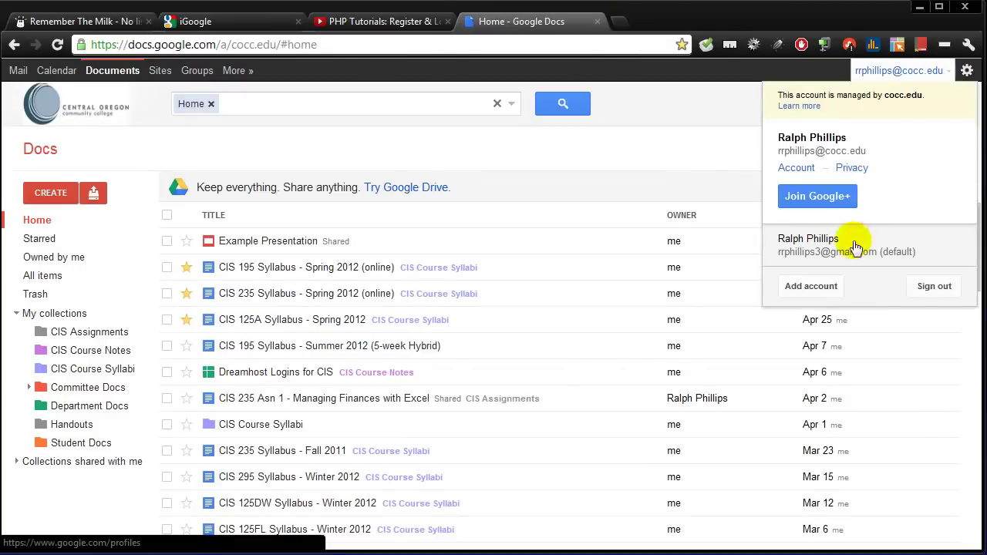
click(943, 287)
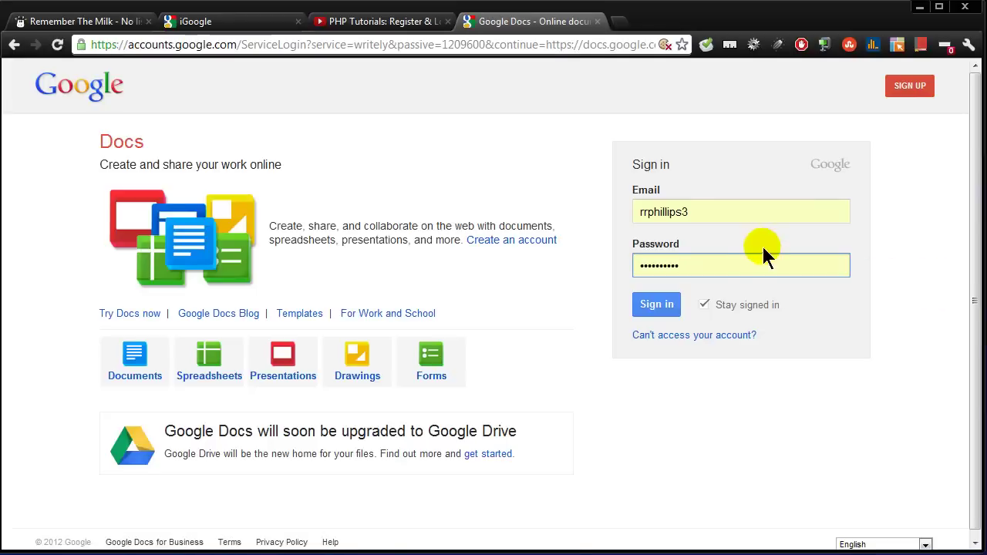
click(654, 312)
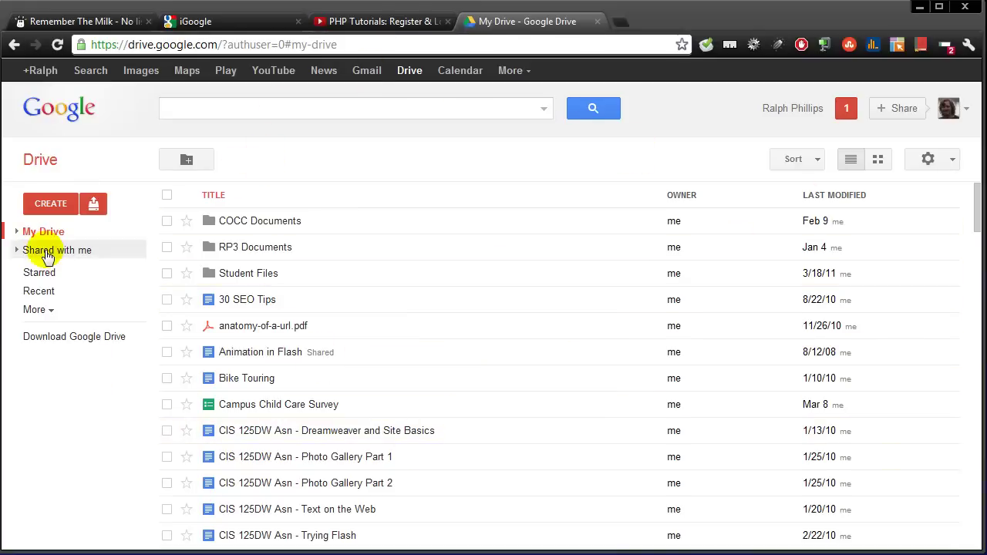
Step: Open Example Presentation from Shared with me, dismiss the welcome message, and view slides 2–4
click(48, 258)
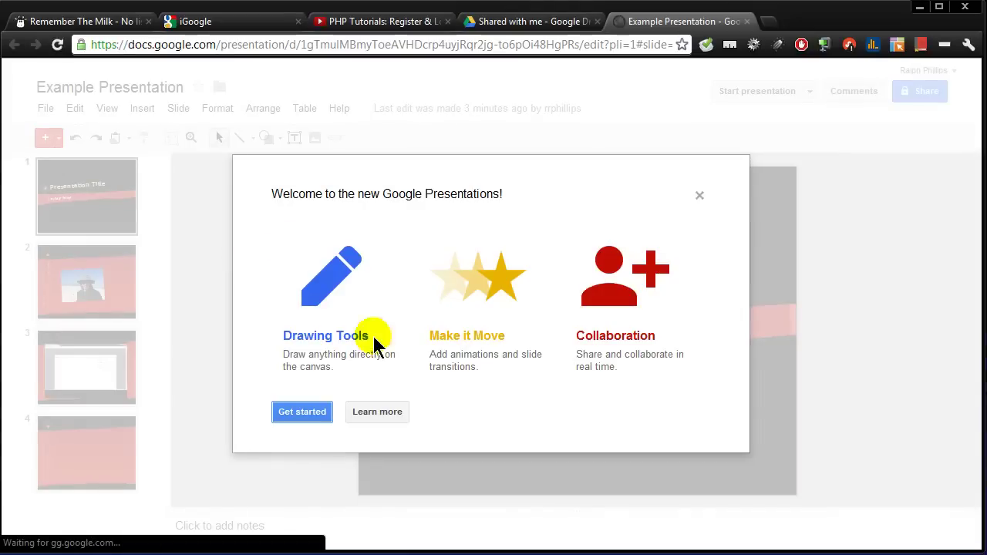
click(699, 196)
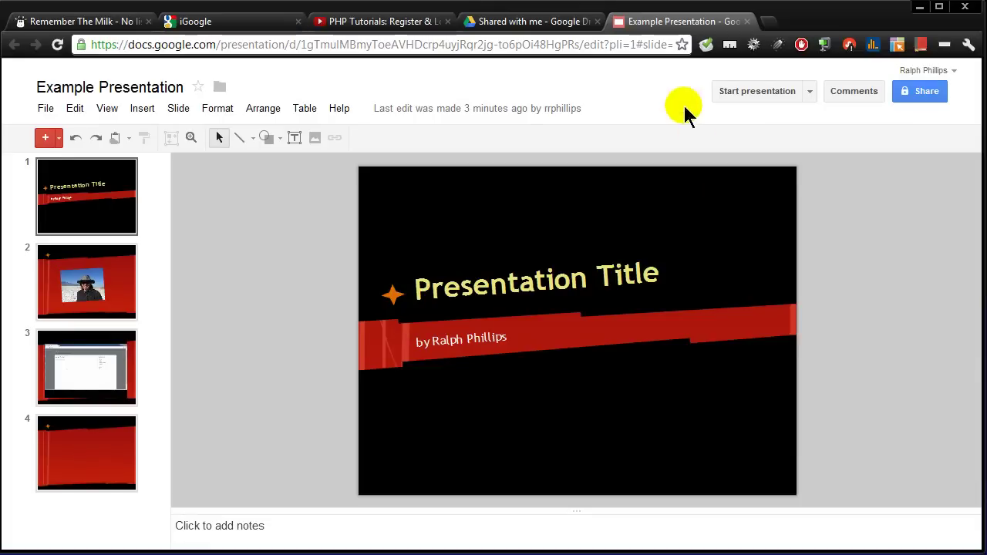
click(116, 305)
click(113, 370)
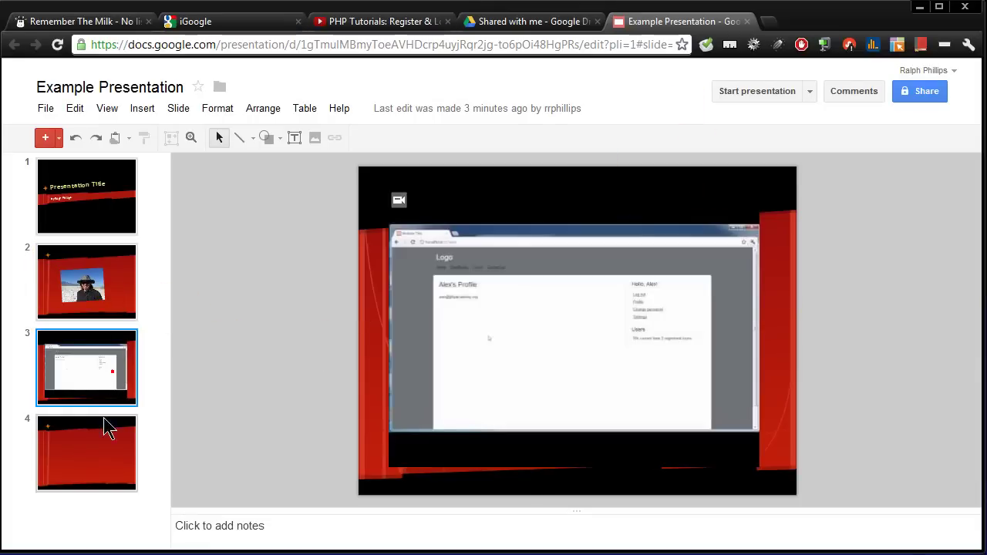
click(94, 447)
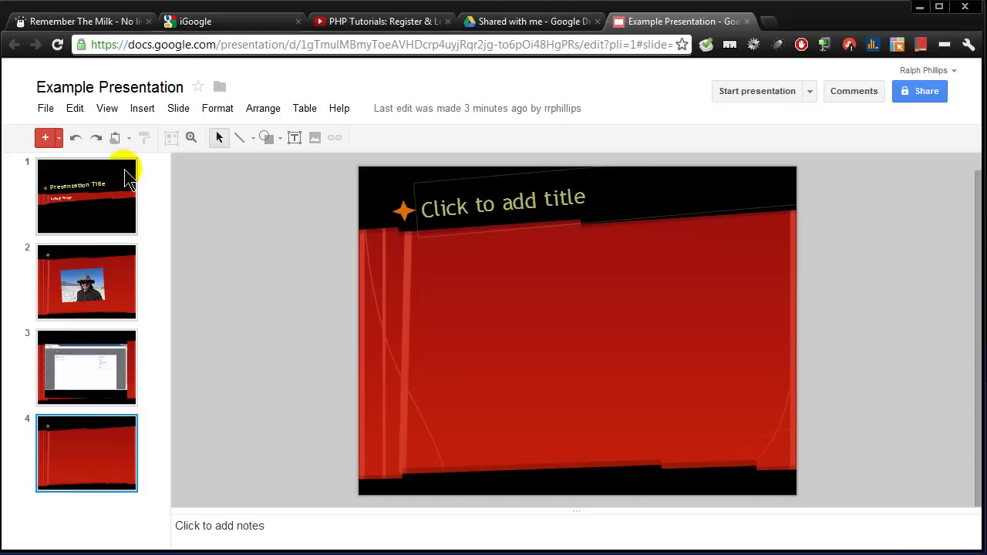
Step: Publish the presentation to the web via File > Publish to the Web and confirm
click(46, 112)
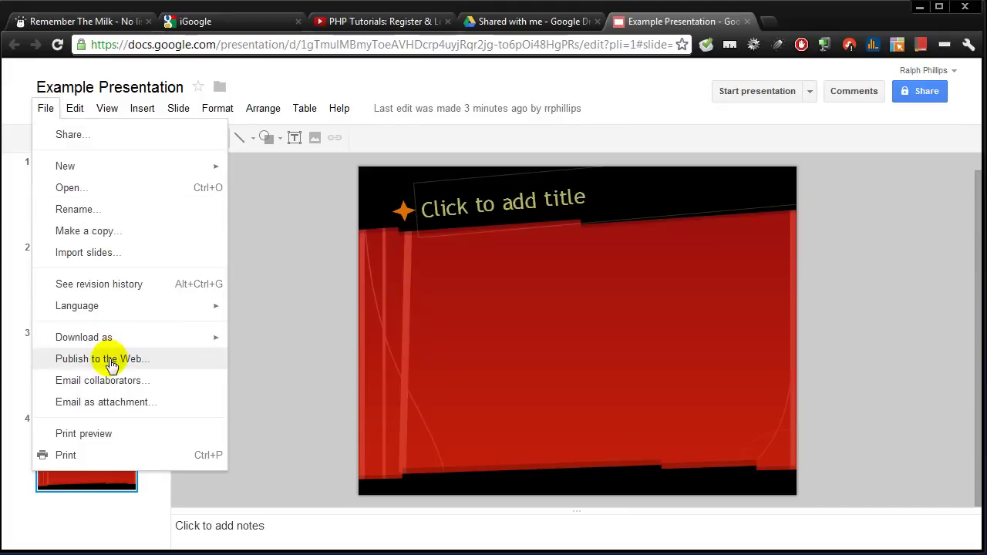
click(108, 362)
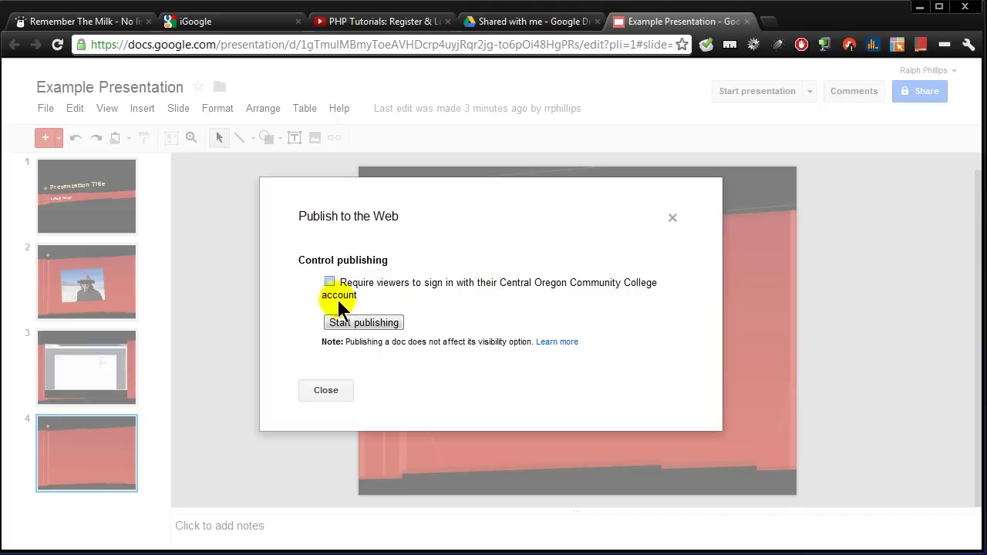
click(350, 325)
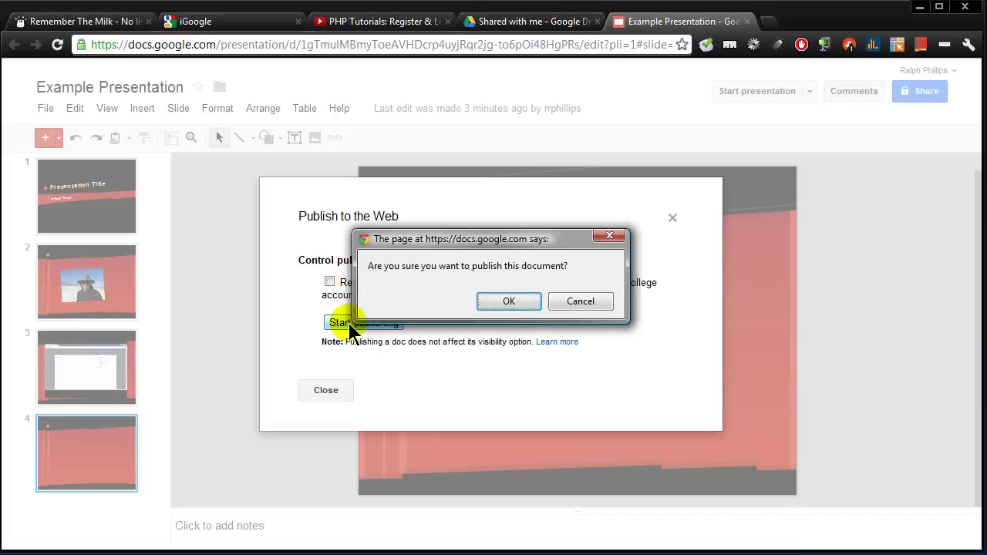
click(507, 306)
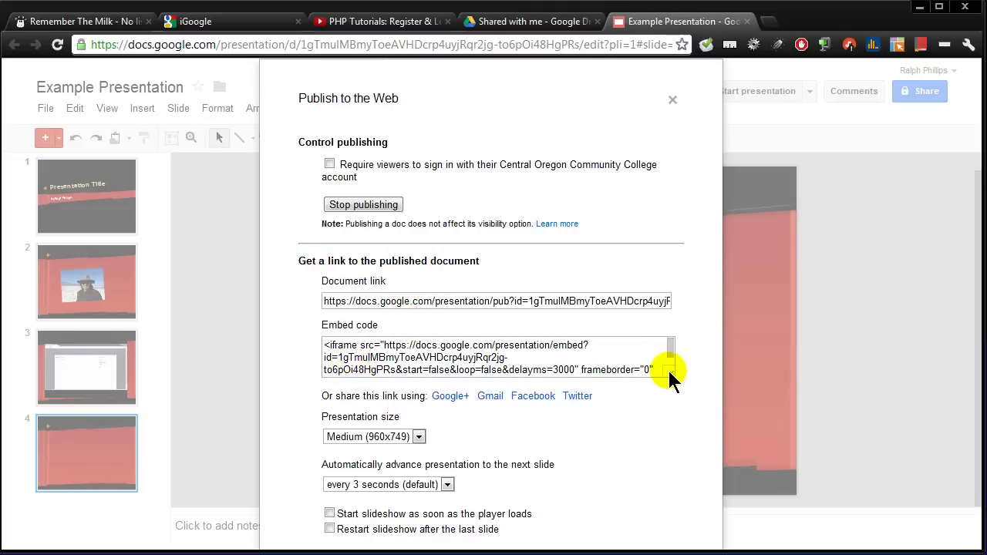
Step: Select the embed code and document link, keep auto-advance every 3 seconds, and close the dialog
drag(324, 345, 663, 399)
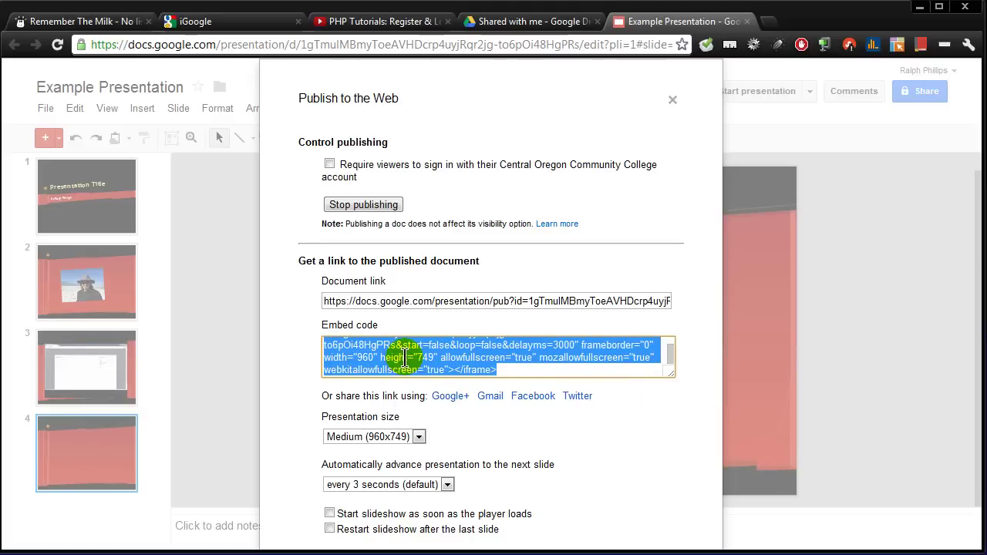
click(330, 303)
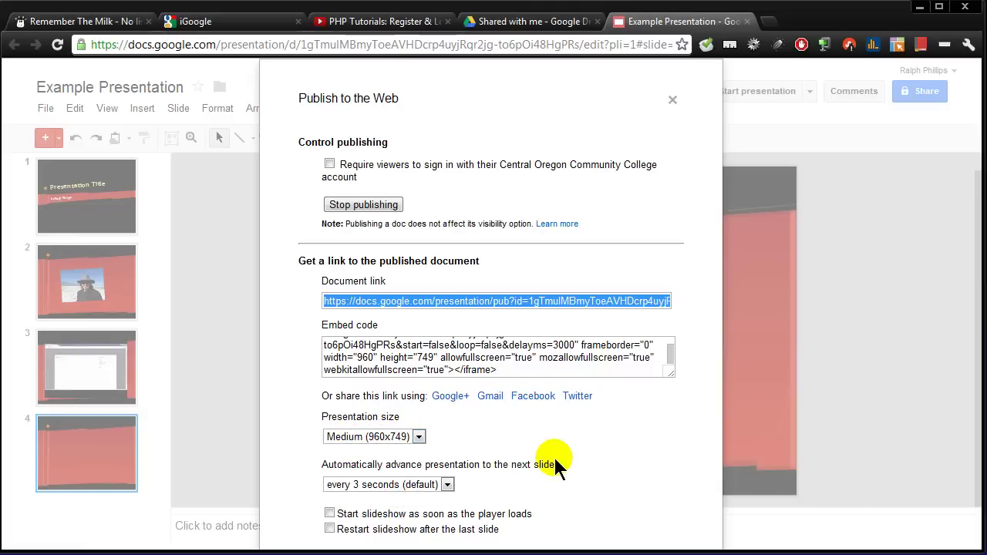
click(448, 485)
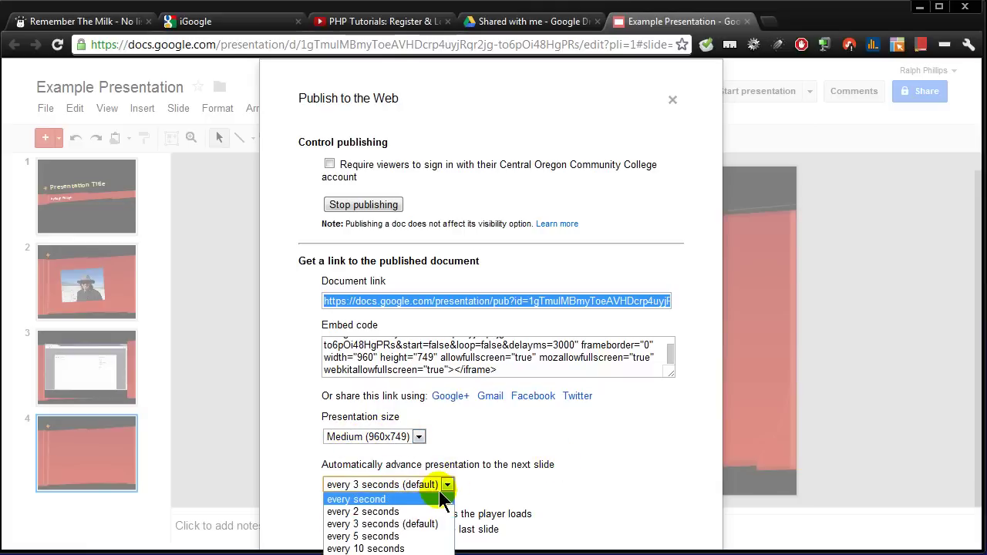
click(446, 484)
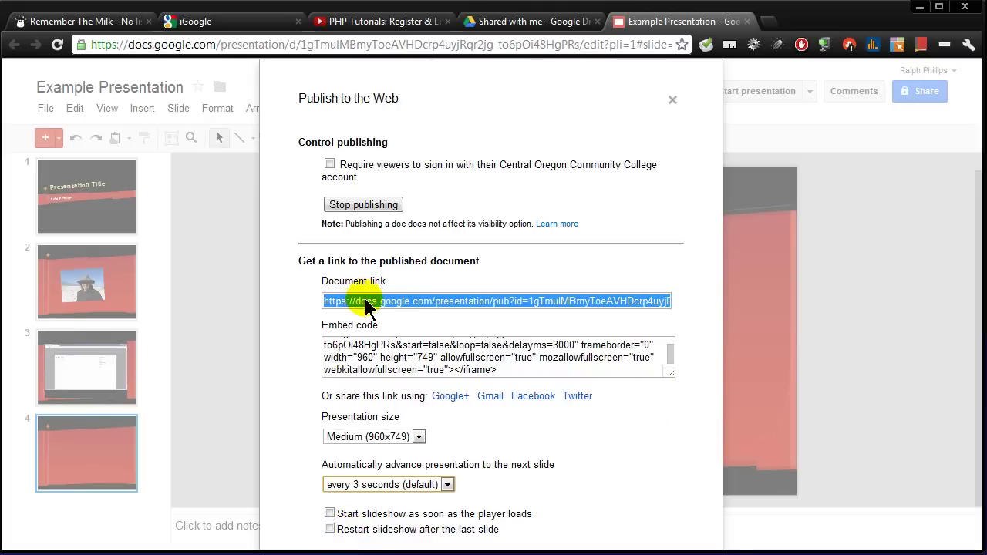
click(672, 101)
Step: Sign out of the second account and load the pasted published presentation link in the browser
click(929, 70)
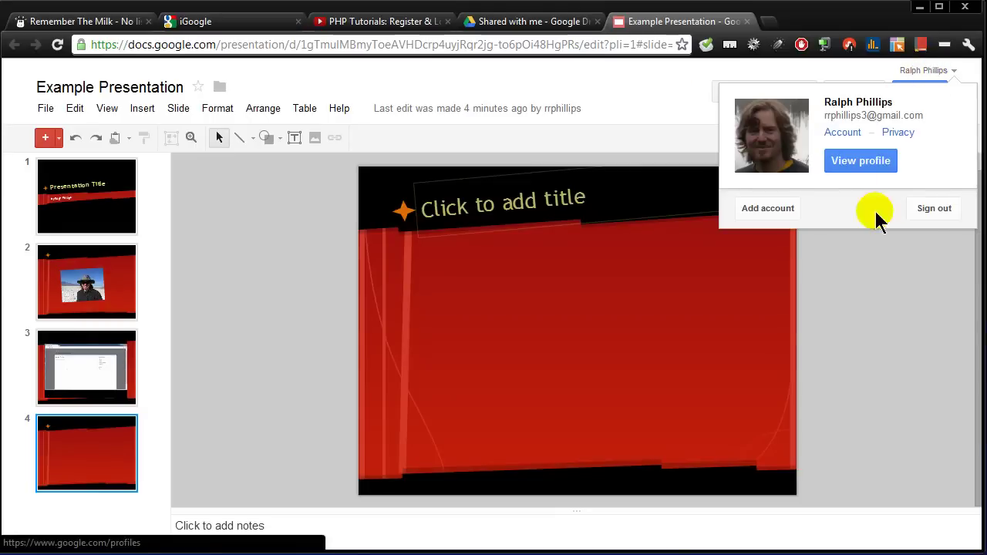
click(944, 214)
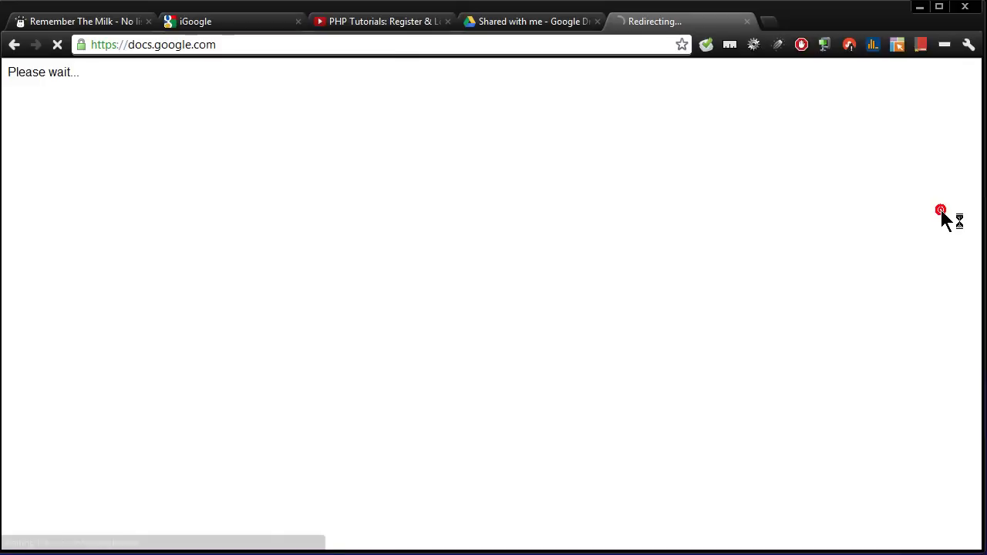
click(530, 49)
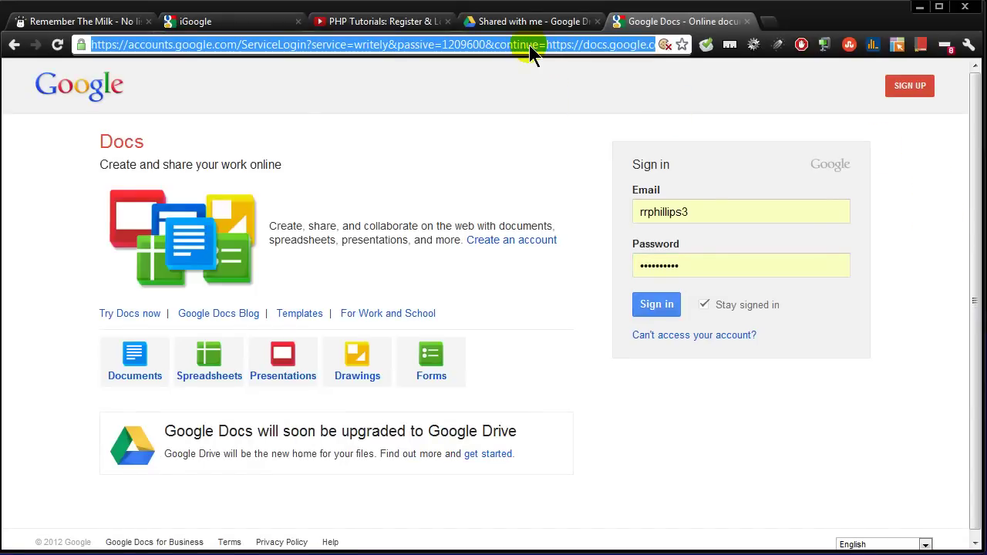
text(https://docs.google.com/presentation/pub?id=1gTmulMBmyToeAVHDcrp4uyjRqr2jg-to6pOi48HgPRs&start=false&loop=false&delayms=3000)
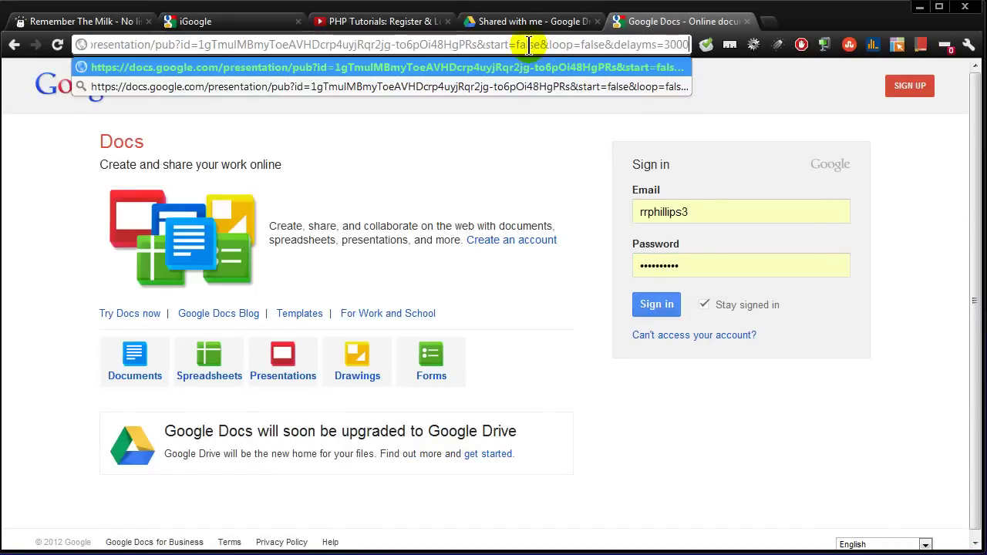
key(Return)
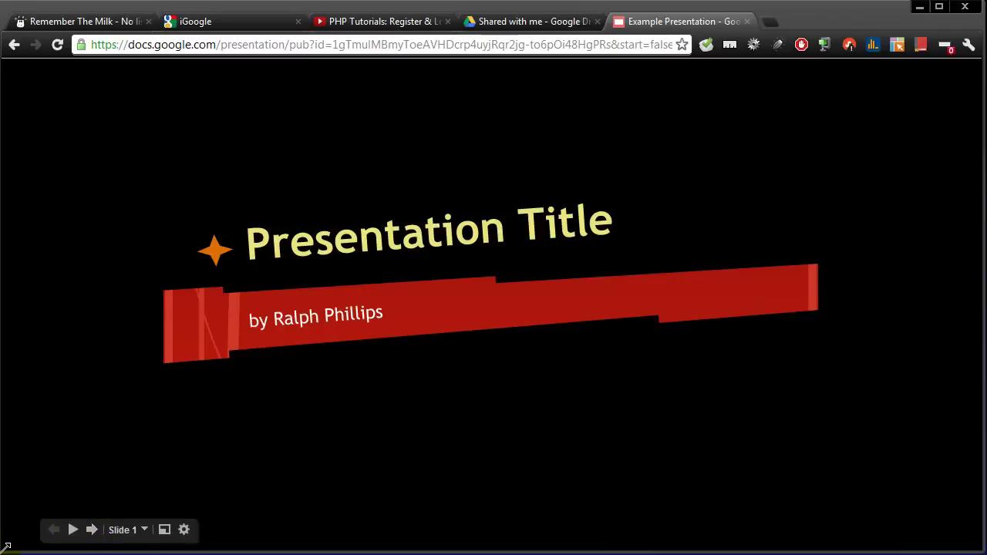
Step: Shrink the browser, play the published slideshow and advance to slide 3, then enlarge the window
drag(5, 551, 191, 424)
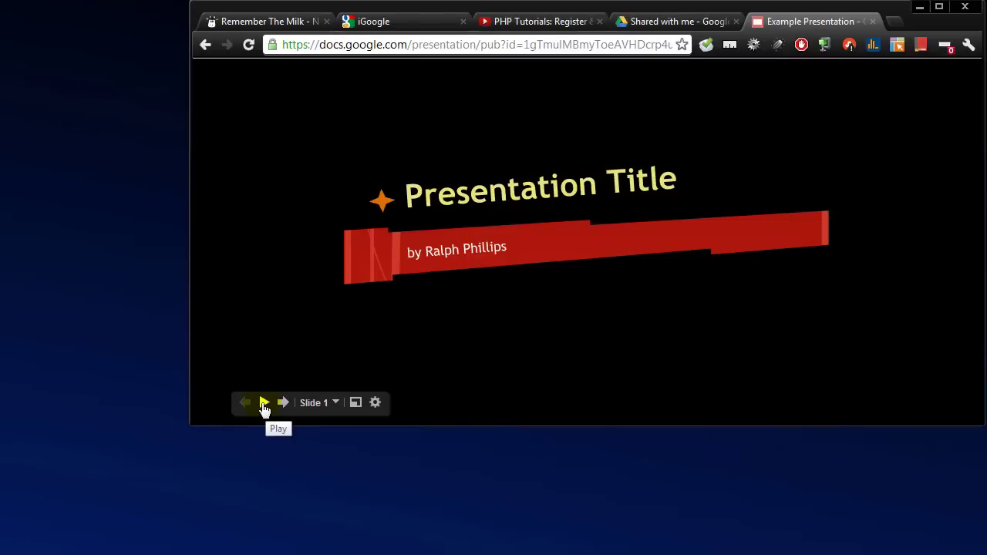
click(264, 403)
click(283, 405)
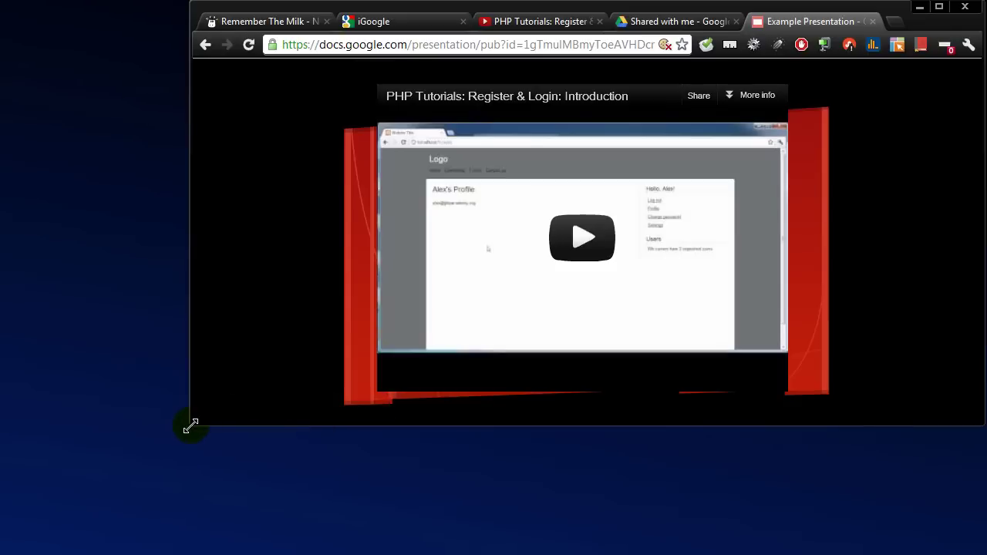
mouse_move(324, 289)
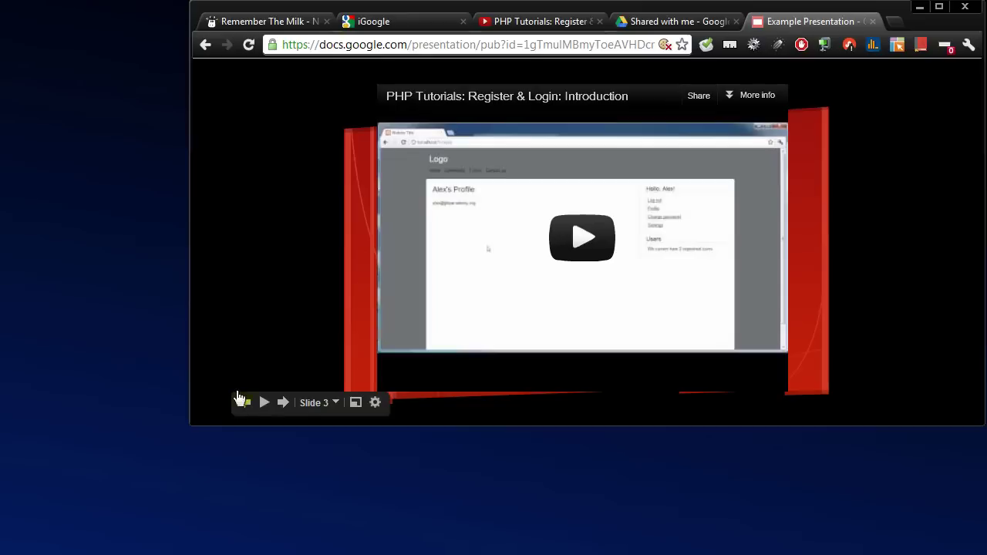
drag(189, 422, 17, 550)
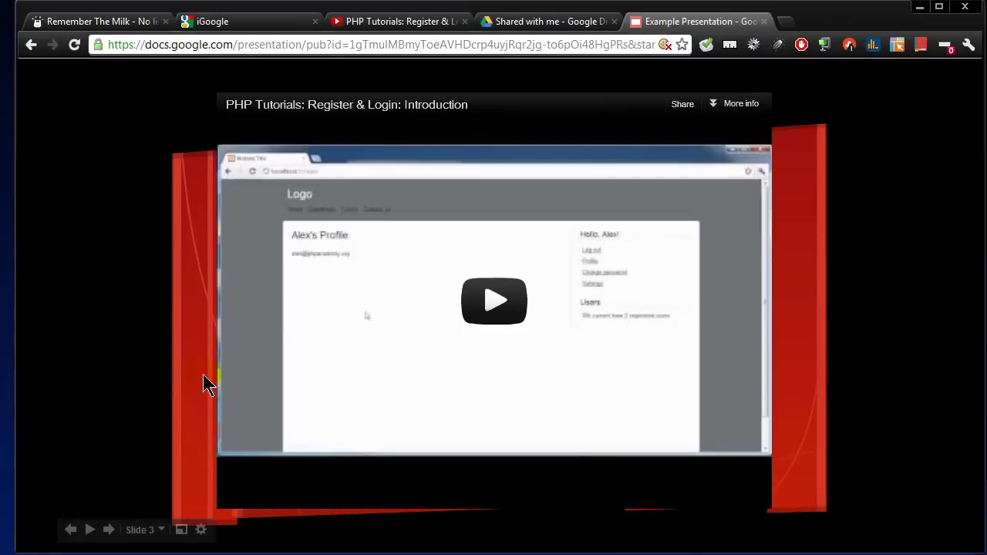